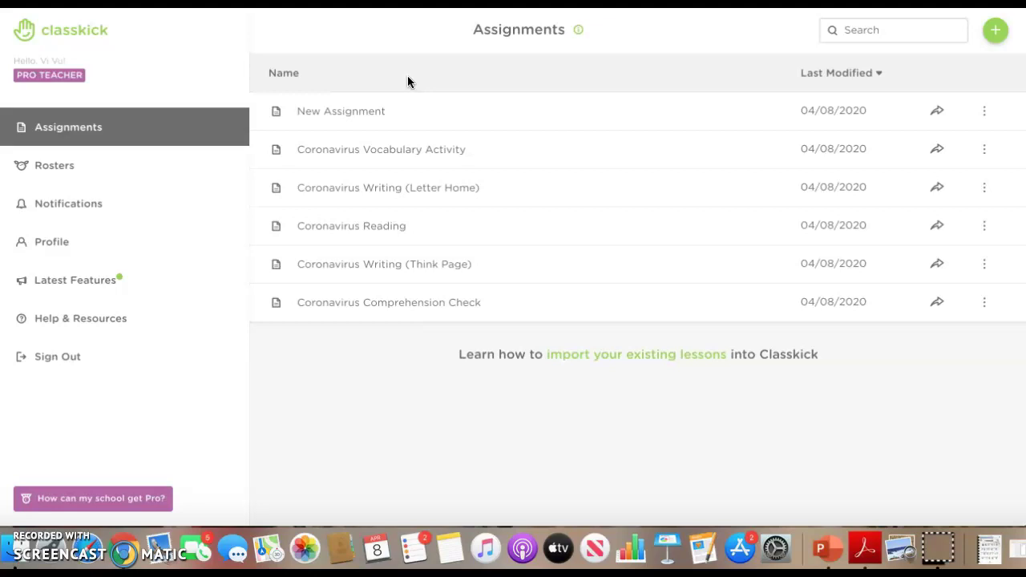
Step: Open the Coronavirus Reading assignment in the slide editor and go to its first slide
left_click(381, 224)
left_click(381, 224)
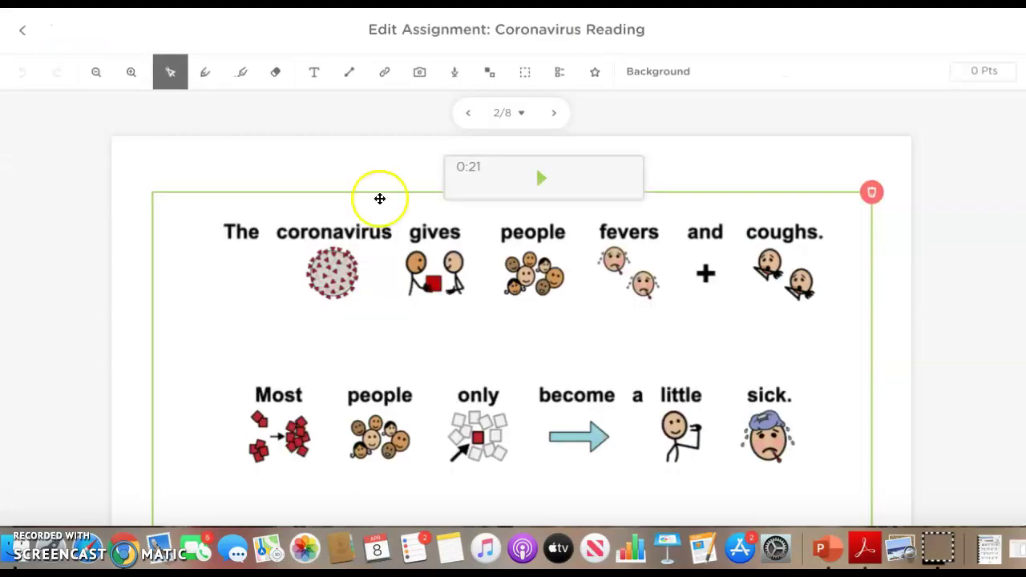
left_click(84, 295)
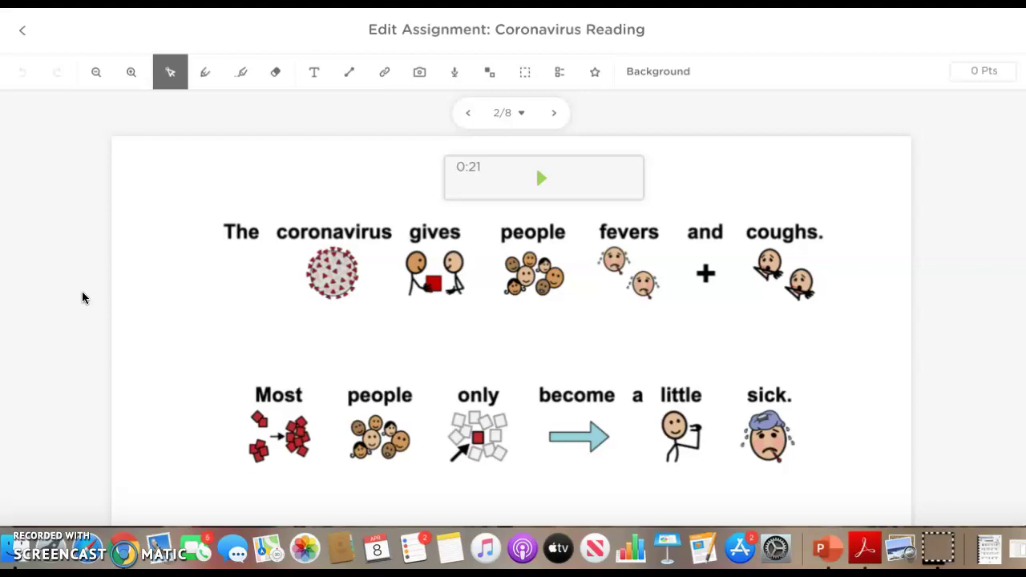
scroll(107, 264, "down", 2)
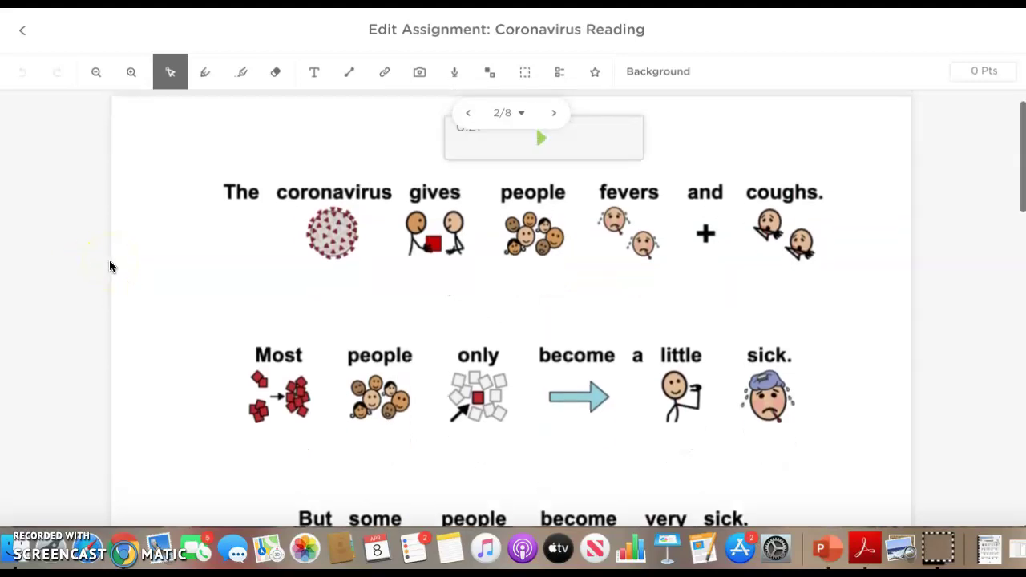
left_click(463, 113)
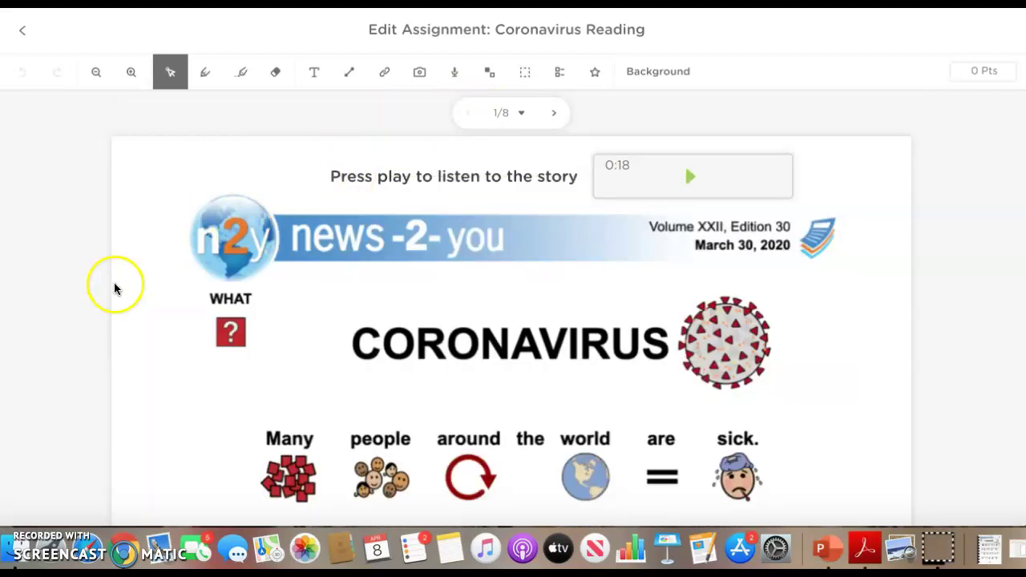
Step: Read through the picture-supported coronavirus story on the first slide down to the page footer
scroll(84, 297, "down", 5)
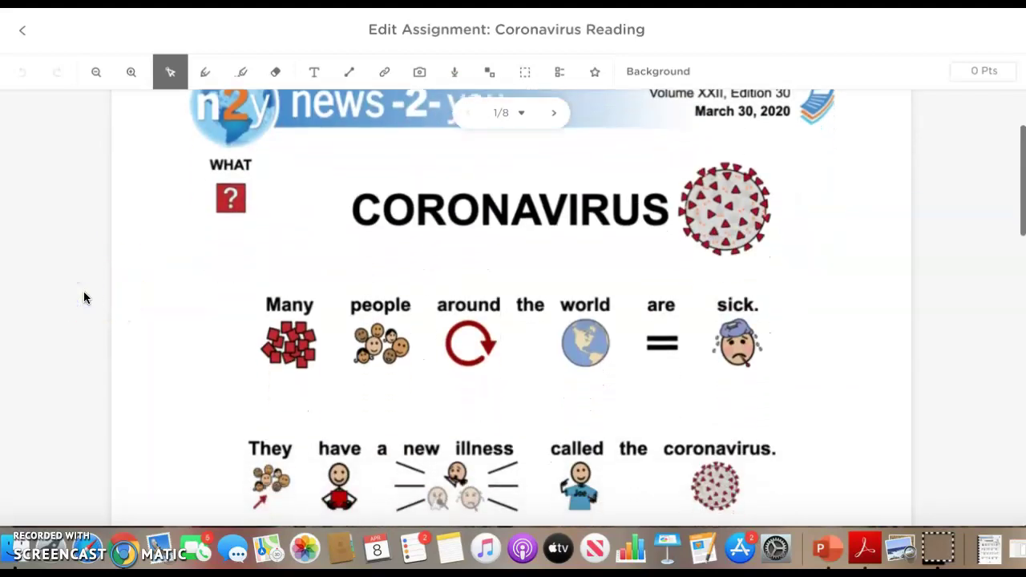
scroll(84, 297, "down", 2)
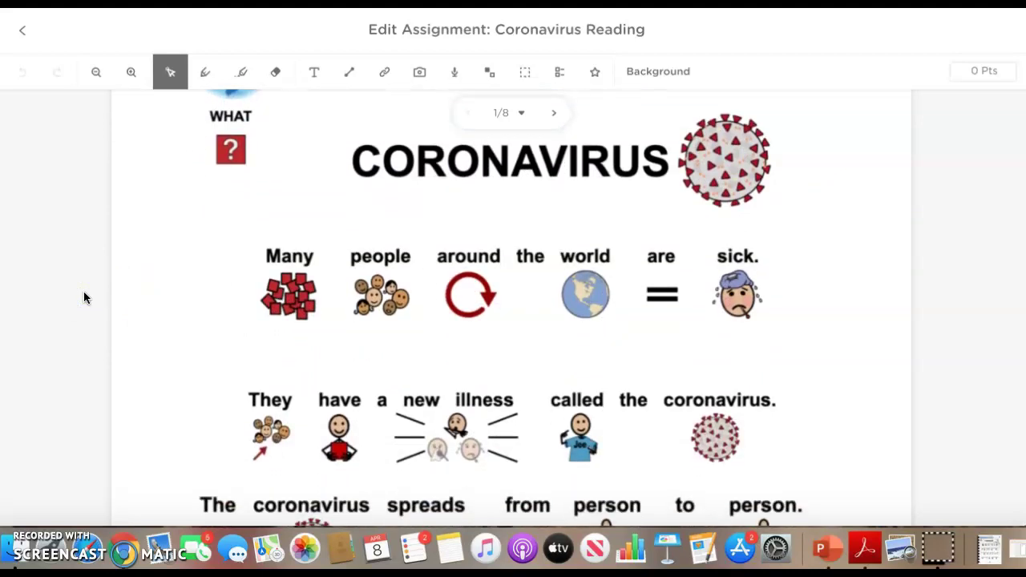
scroll(84, 297, "up", 5)
left_click(527, 143)
left_click(653, 126)
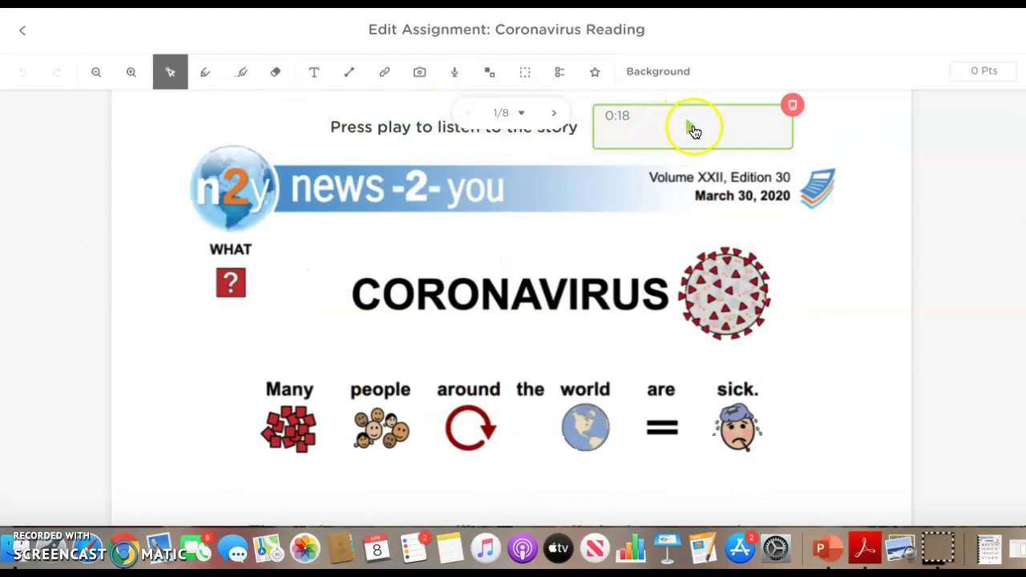
left_click(462, 102)
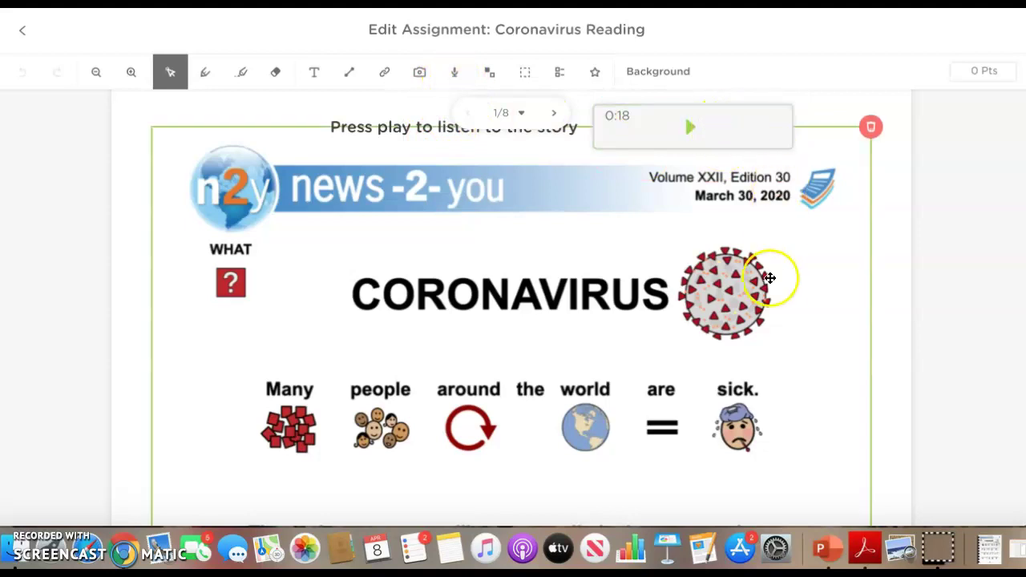
scroll(886, 345, "down", 10)
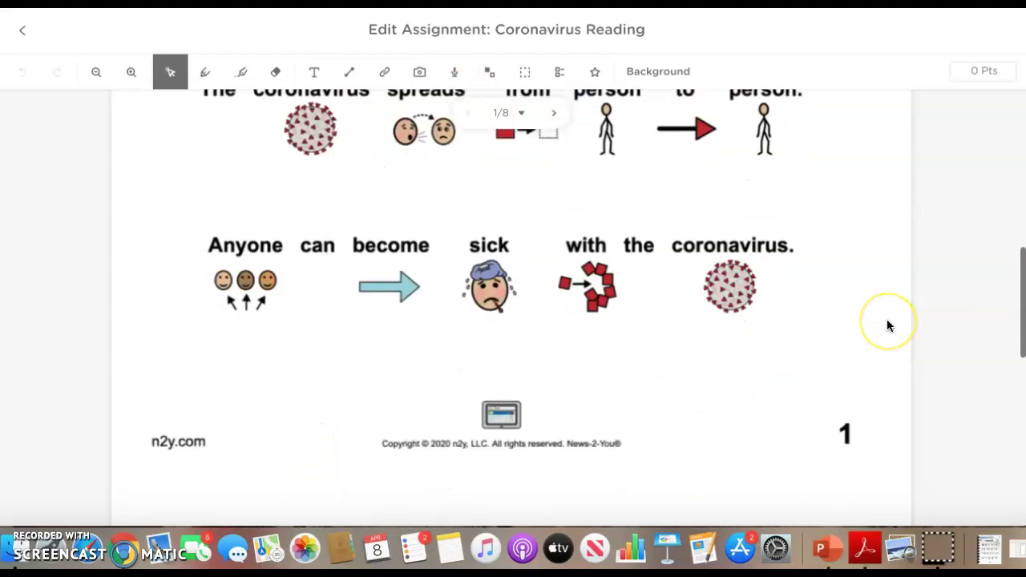
scroll(887, 325, "up", 10)
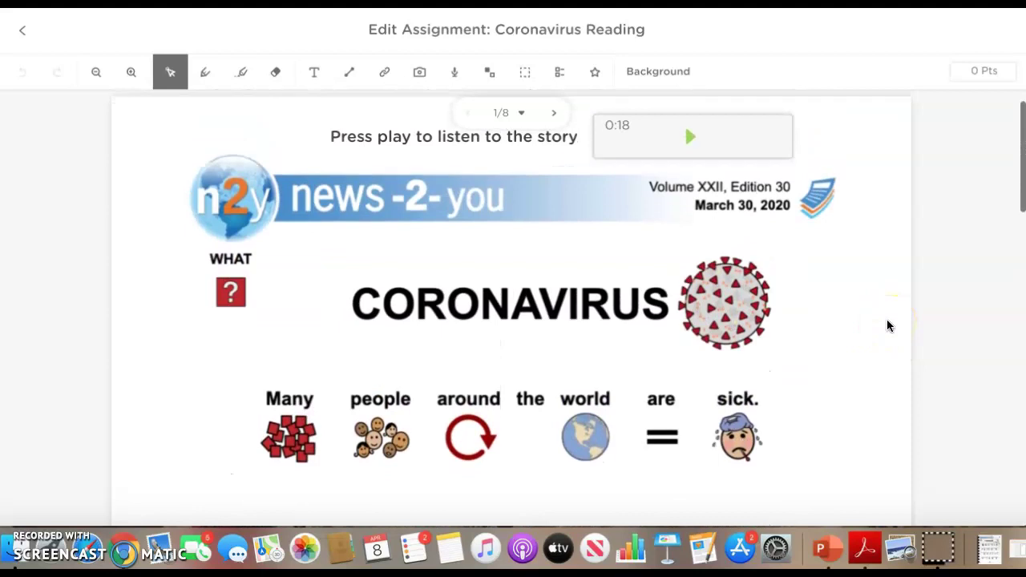
scroll(887, 326, "down", 1)
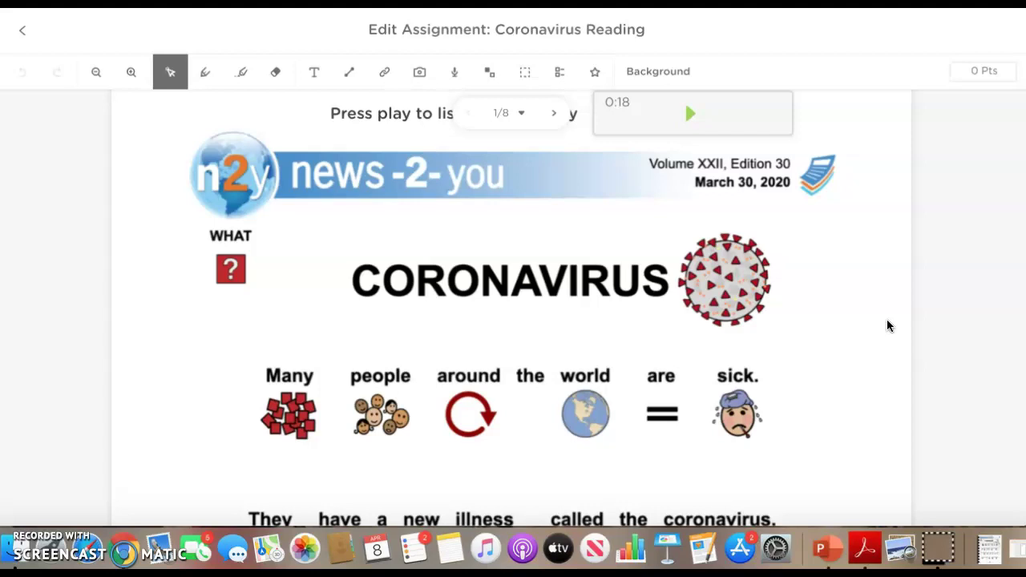
scroll(886, 321, "down", 5)
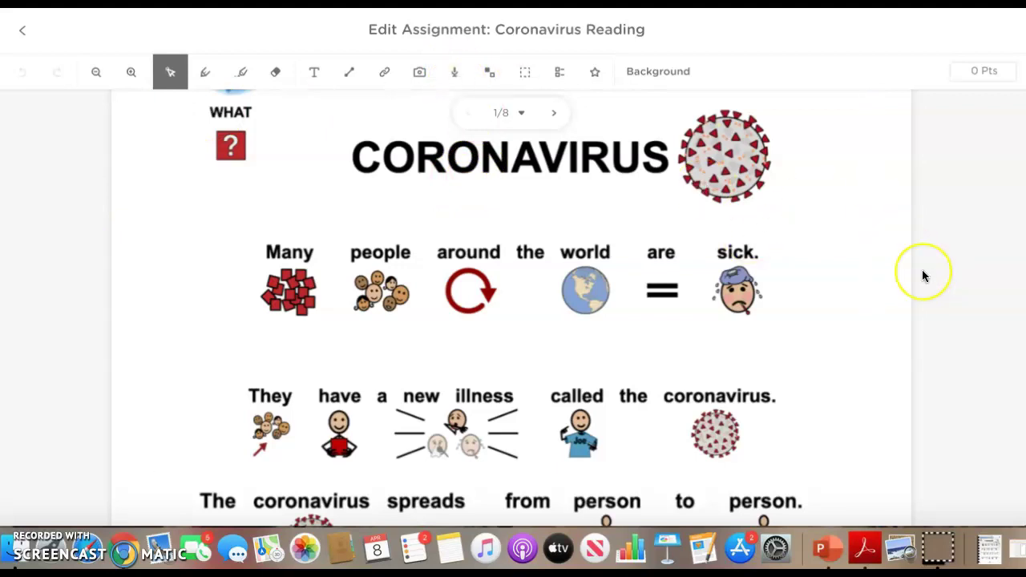
Step: Examine the audio clip beside the "Press play to listen to the story" text on the first slide
scroll(922, 275, "up", 2)
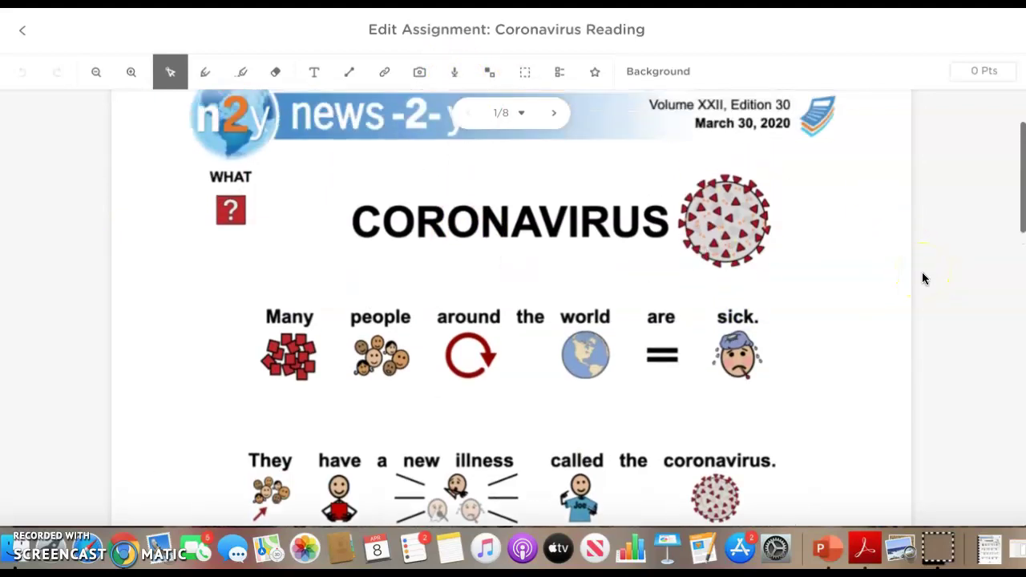
scroll(922, 278, "up", 3)
scroll(922, 278, "up", 1)
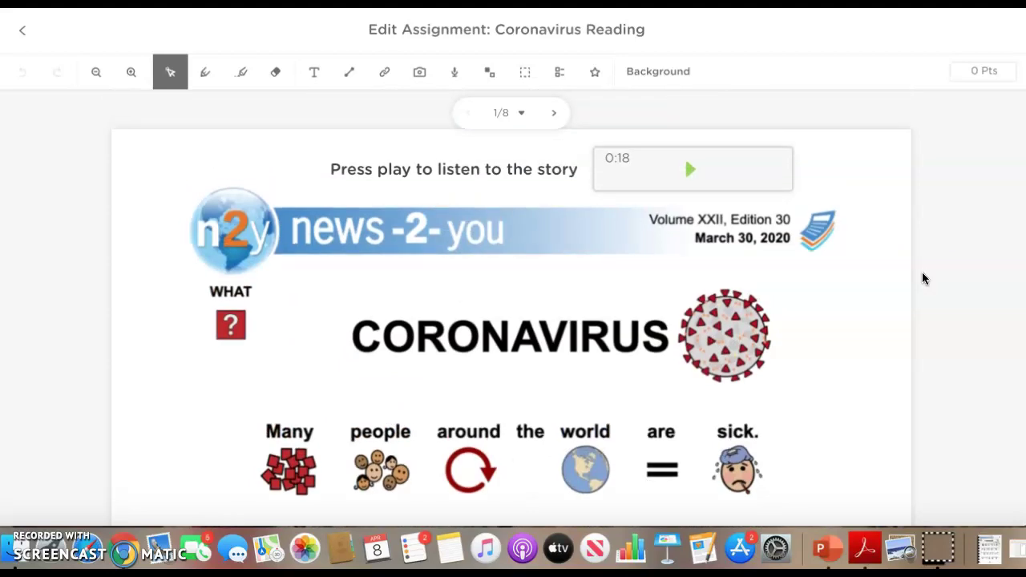
left_click(898, 238)
left_click(696, 193)
left_click(619, 142)
left_click(698, 181)
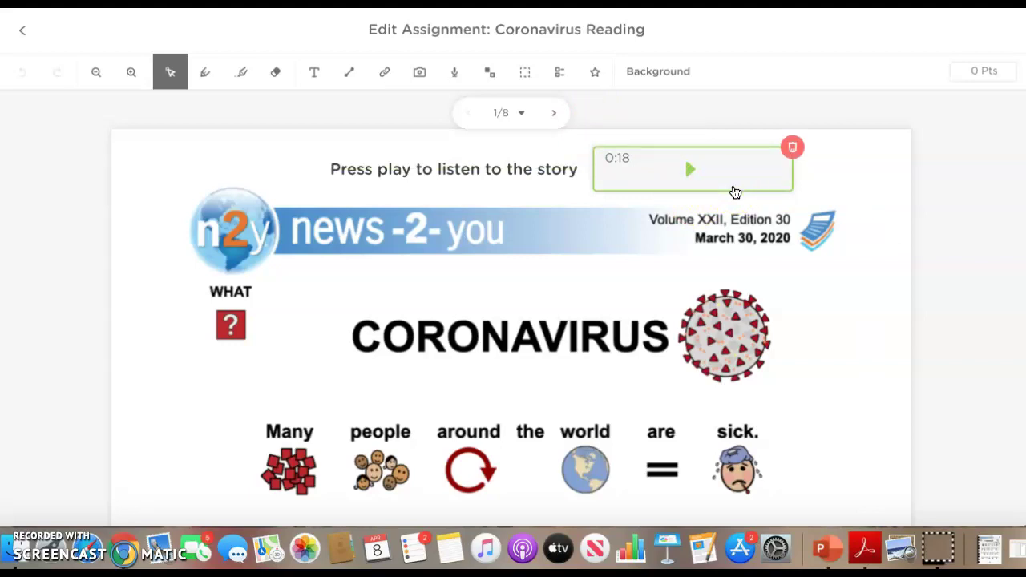
Step: Leave the Coronavirus Reading slides and return to the assignments list
left_click(193, 24)
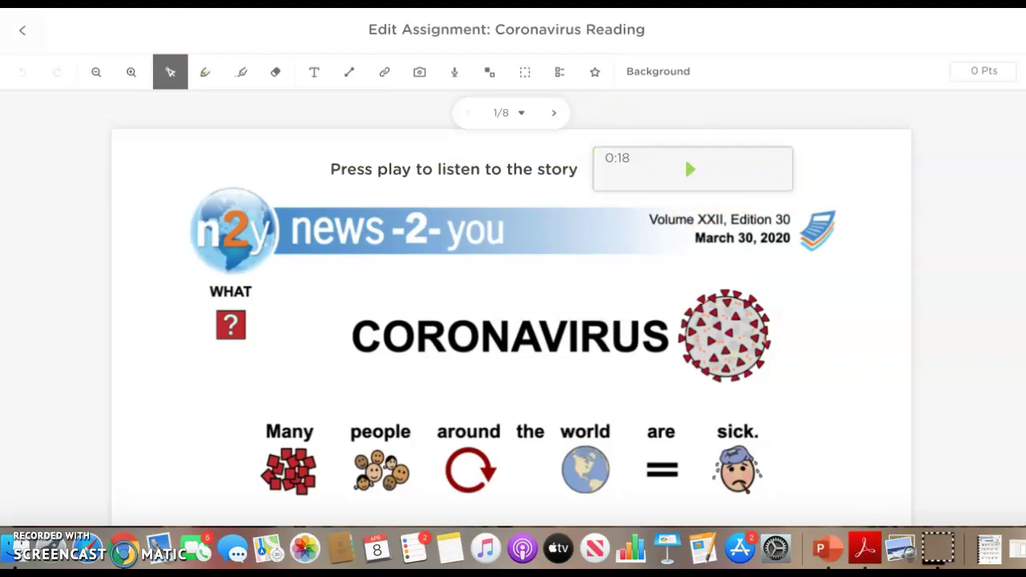
left_click(27, 33)
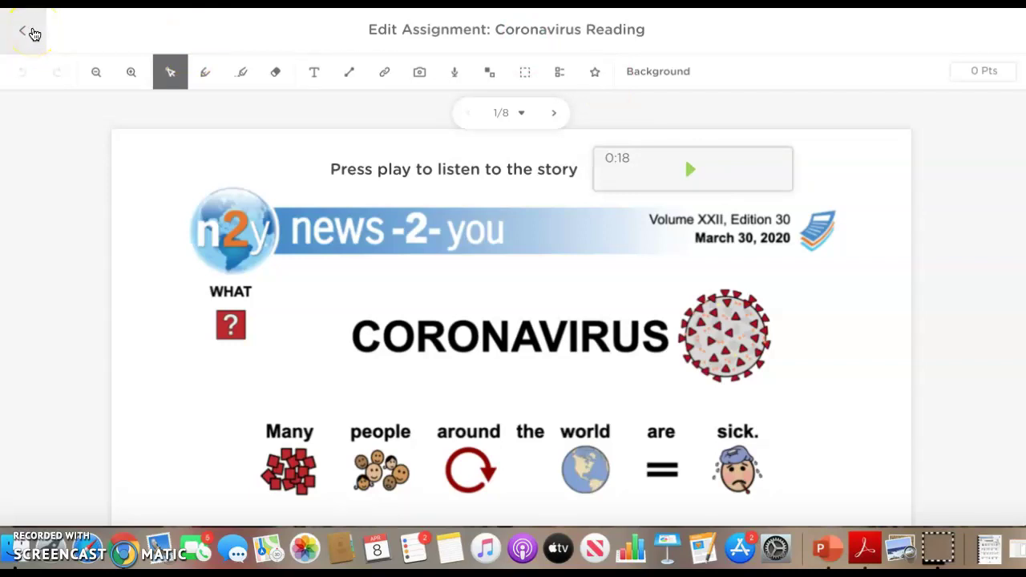
left_click(32, 33)
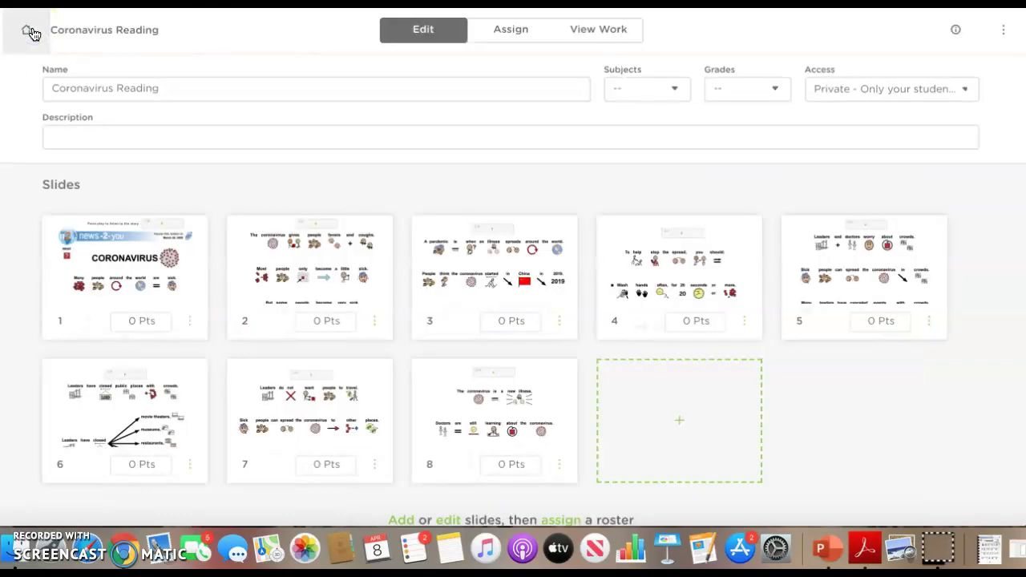
left_click(26, 30)
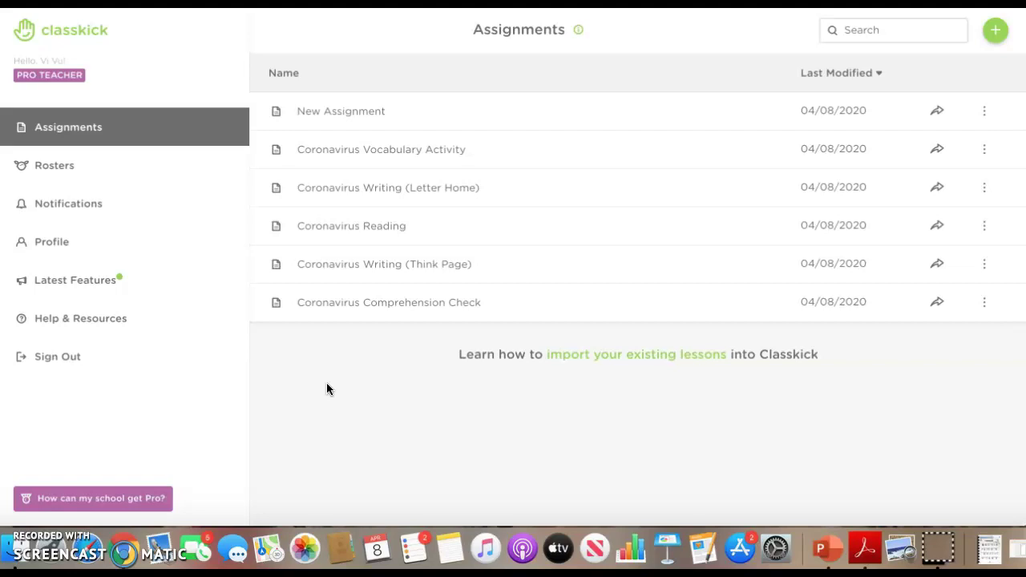
Step: Open the Coronavirus Vocabulary Activity assignment and bring up its first slide for editing
left_click(367, 368)
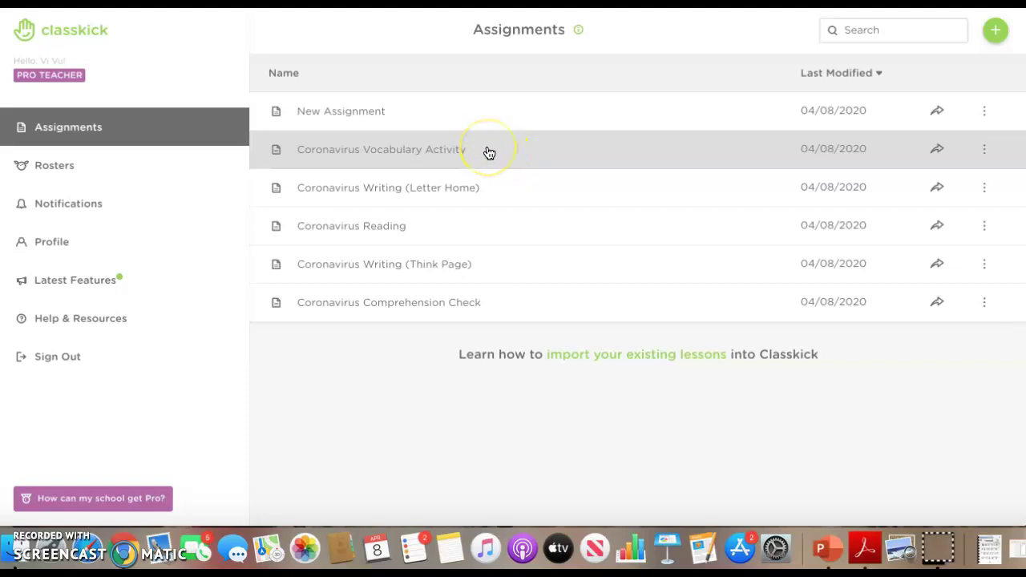
left_click(488, 150)
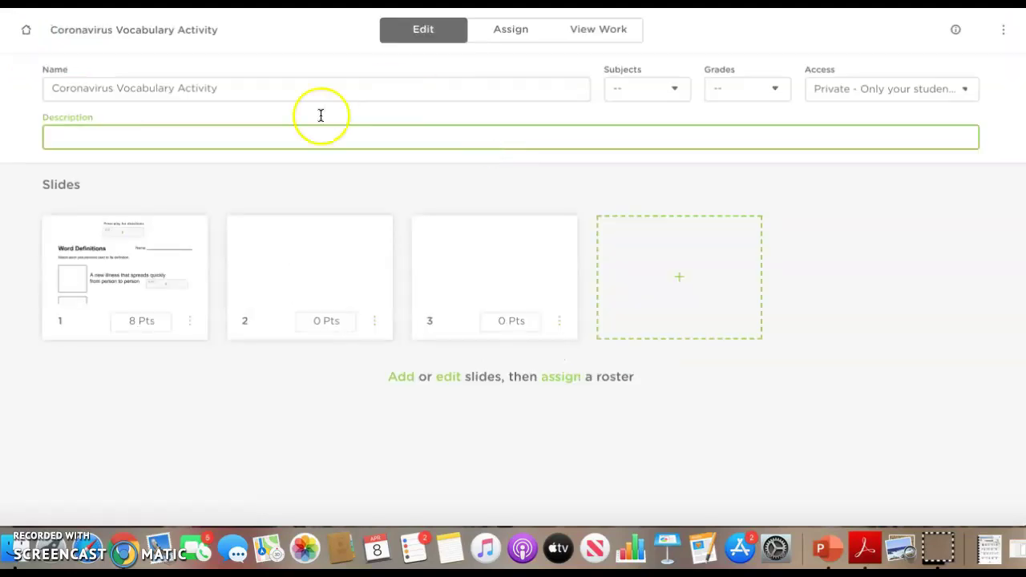
left_click(182, 262)
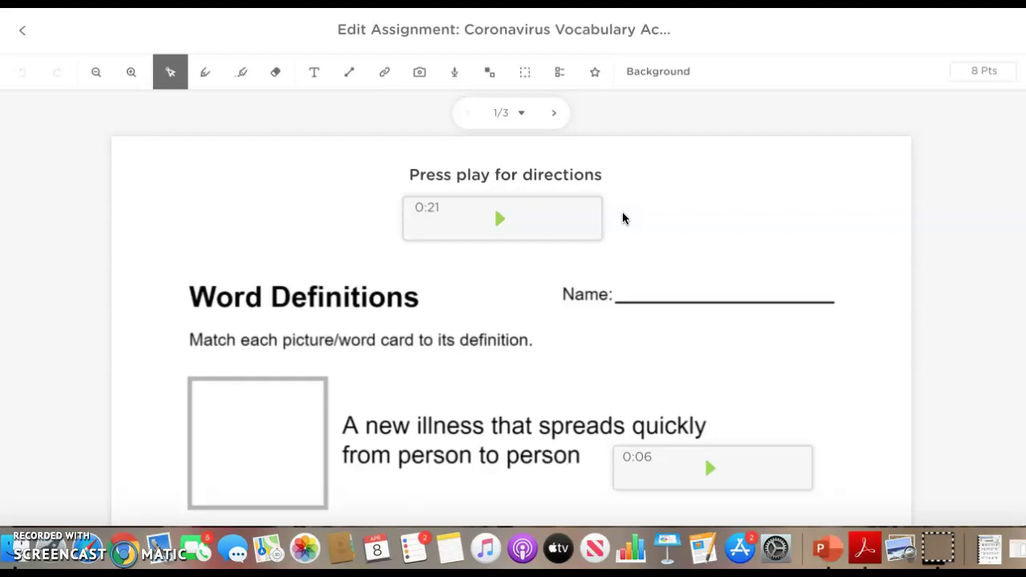
Step: Review the Word Definitions slide, from the empty definition boxes down to the picture/word cards
scroll(676, 229, "down", 3)
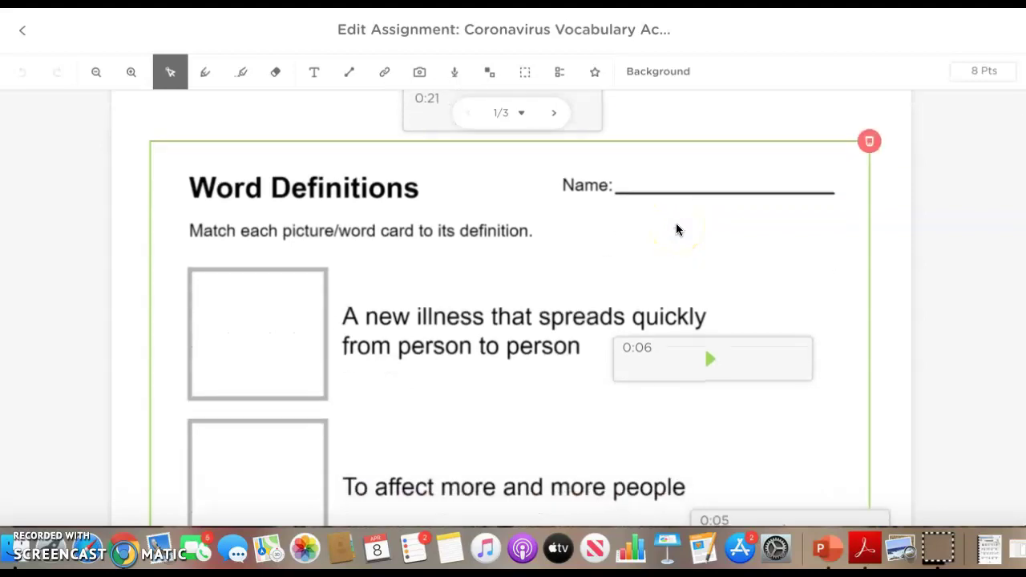
scroll(676, 229, "down", 2)
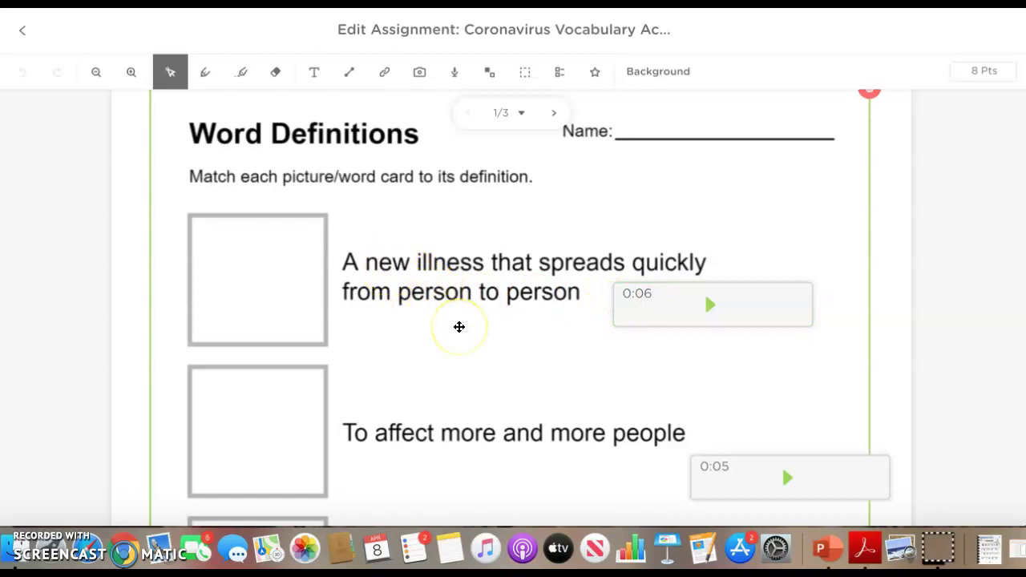
scroll(543, 259, "down", 2)
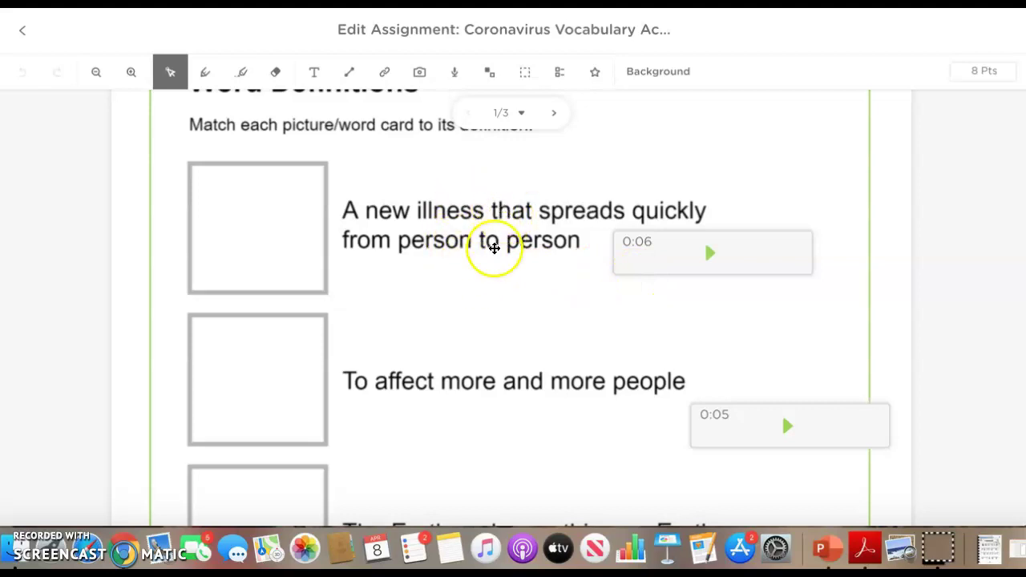
scroll(490, 257, "down", 5)
scroll(491, 255, "down", 5)
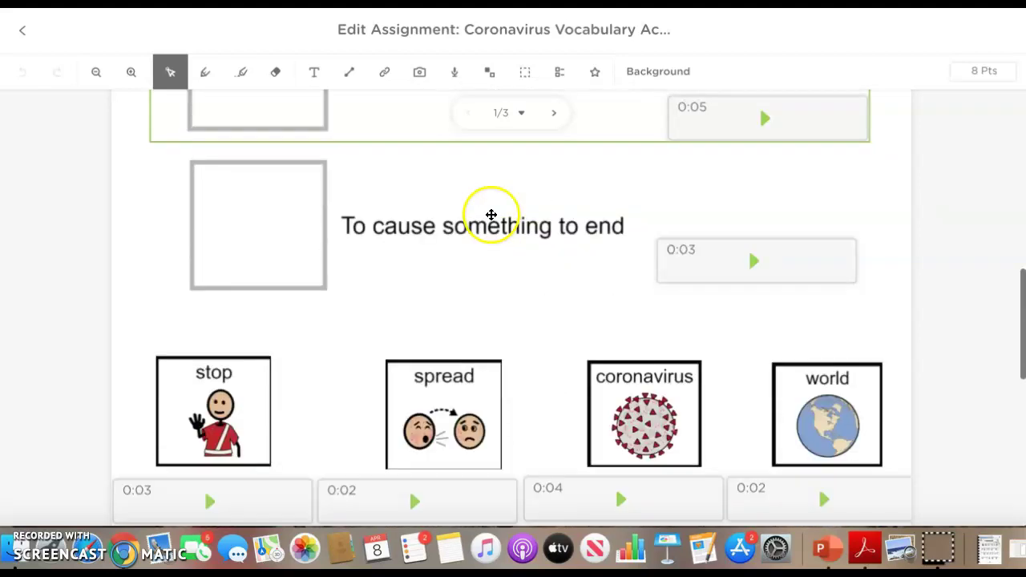
scroll(347, 329, "down", 2)
Step: Move the "stop" picture card slightly up and to the left within the card row
left_click(198, 287)
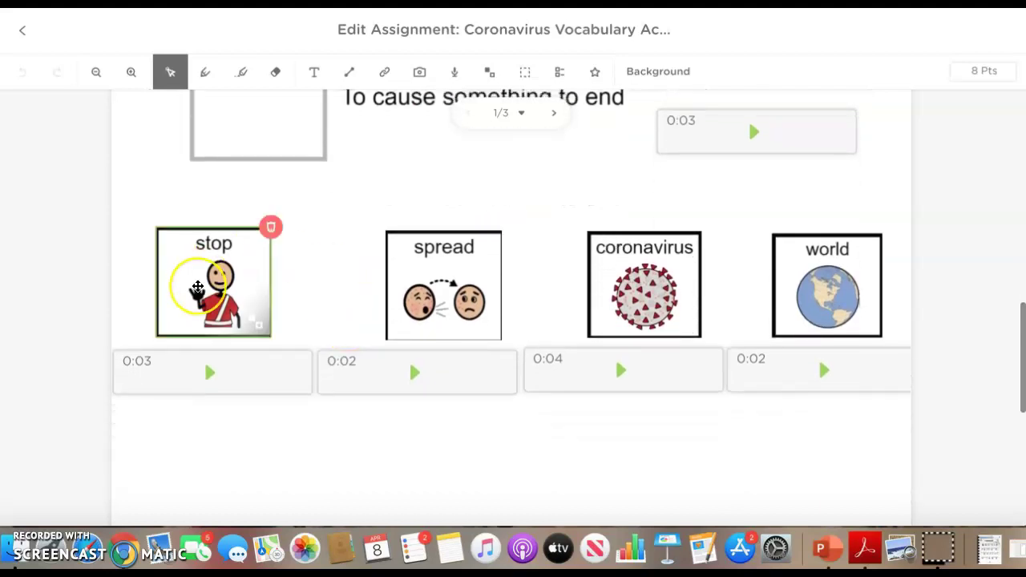
left_click(424, 245)
left_click(319, 286)
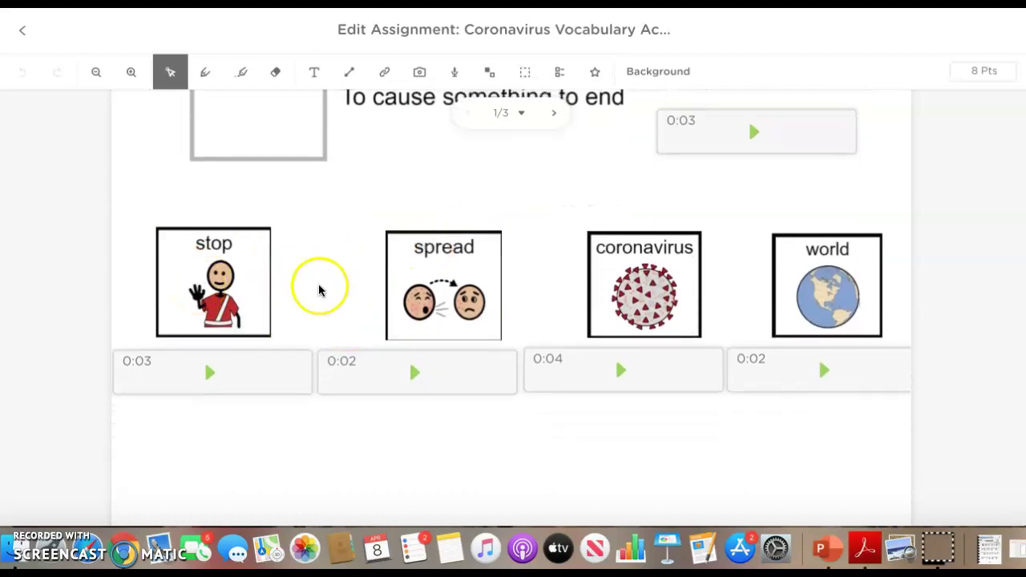
left_click(195, 253)
left_click(110, 297)
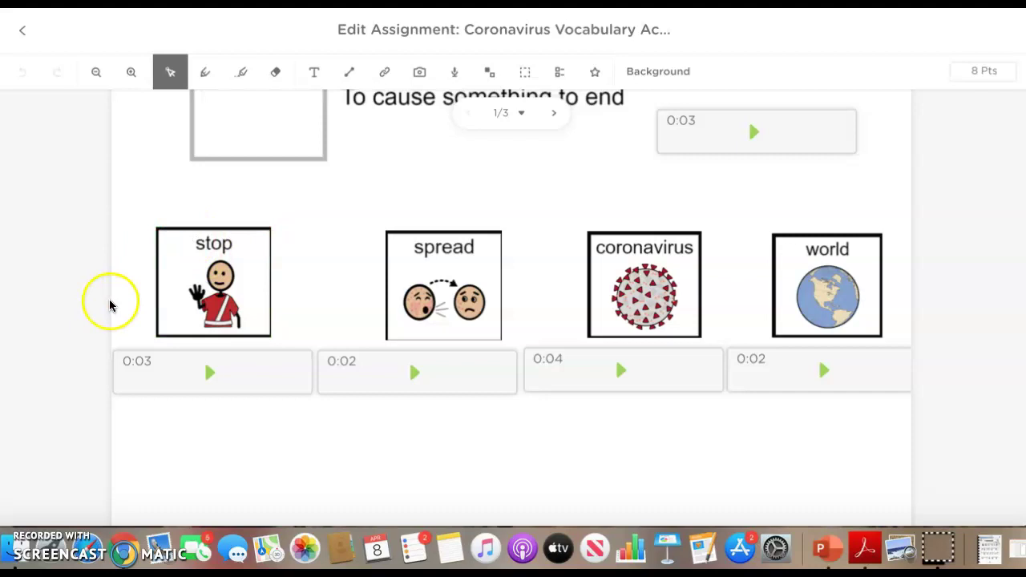
left_click(192, 273)
left_click(200, 267)
mouse_move(200, 259)
left_mouse_down()
mouse_move(264, 109)
mouse_move(248, 117)
mouse_move(208, 257)
mouse_move(197, 263)
left_mouse_up()
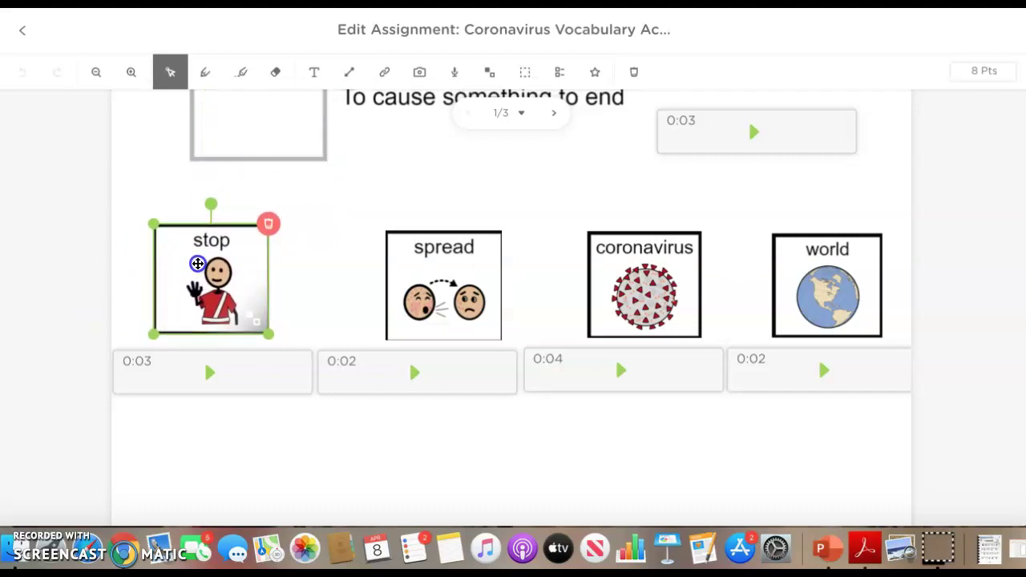
left_click(98, 259)
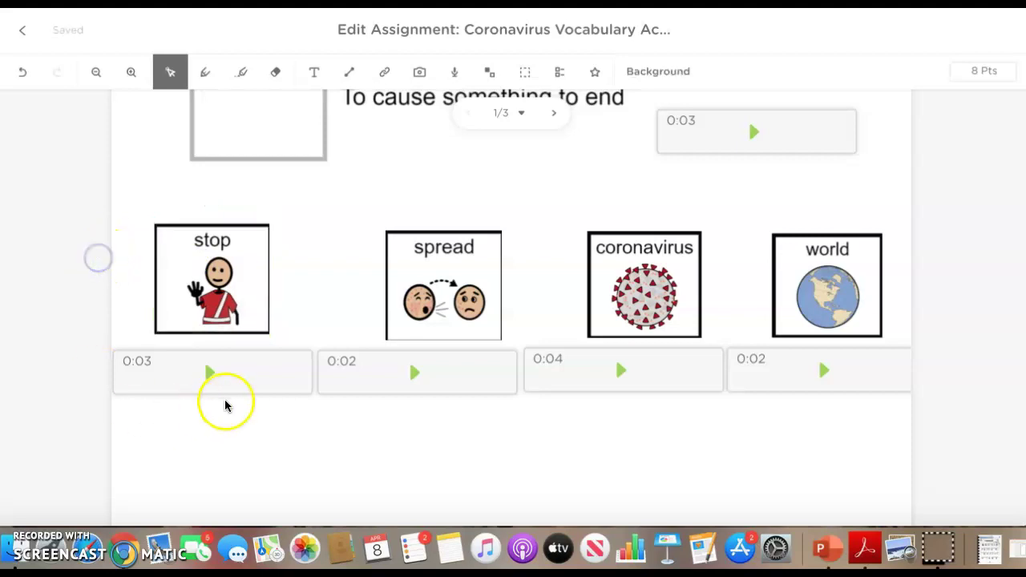
Step: Look over the audio clips beneath the stop, spread, coronavirus and world cards, and go back up to the definitions
left_click(231, 394)
left_click(464, 374)
left_click(693, 353)
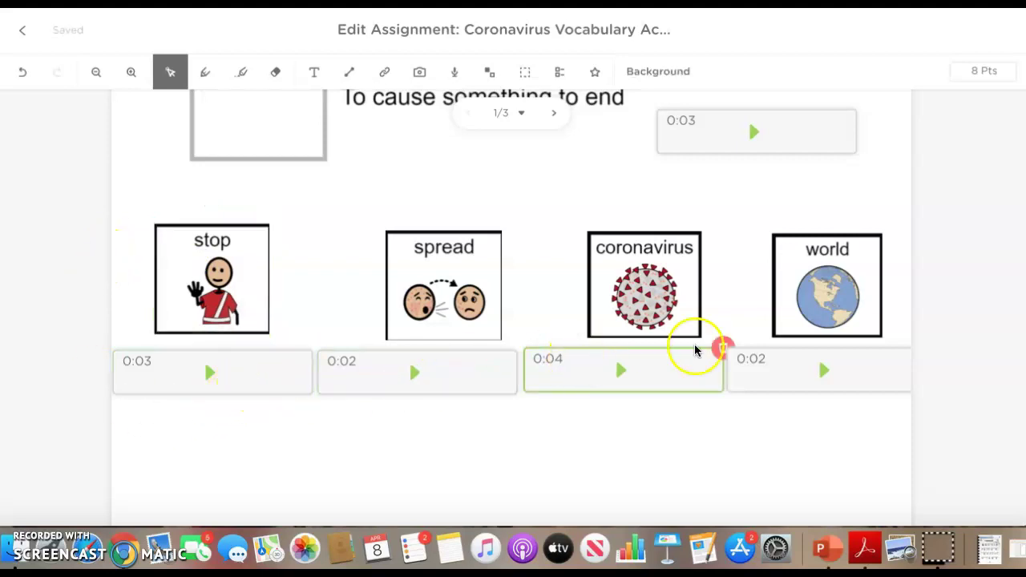
left_click(749, 359)
left_click(575, 343)
left_click(389, 328)
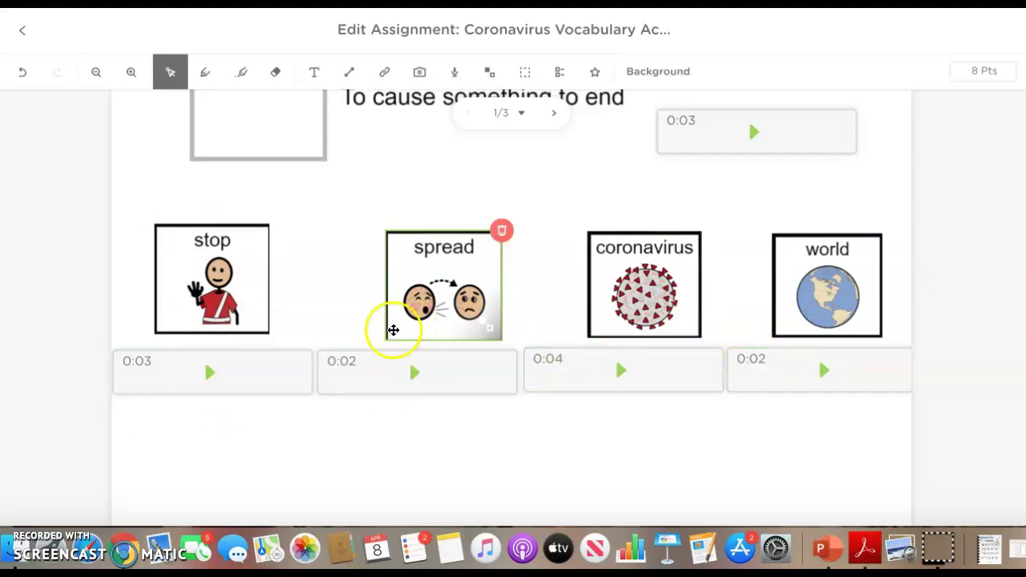
left_click(184, 282)
left_click(133, 293)
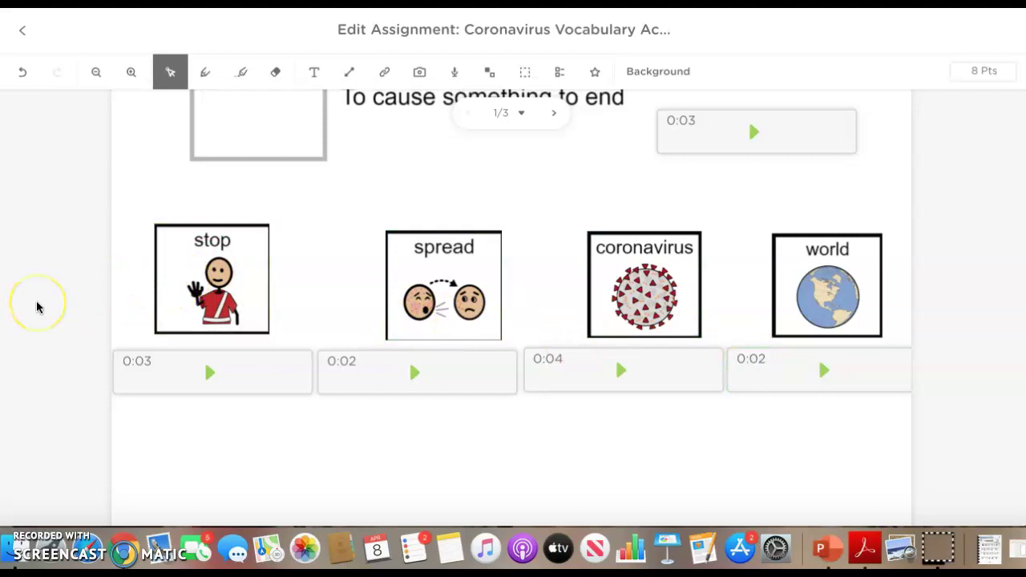
scroll(36, 307, "up", 10)
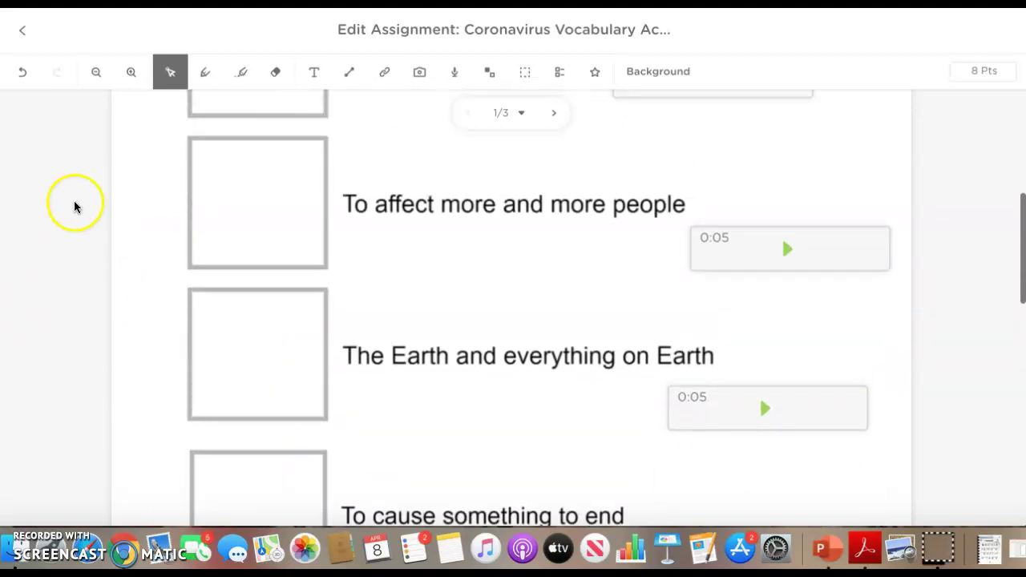
Step: Review the Word Definitions slide, from the directions audio through the definition boxes and their clips, and check where its potential grade is set
scroll(75, 206, "up", 5)
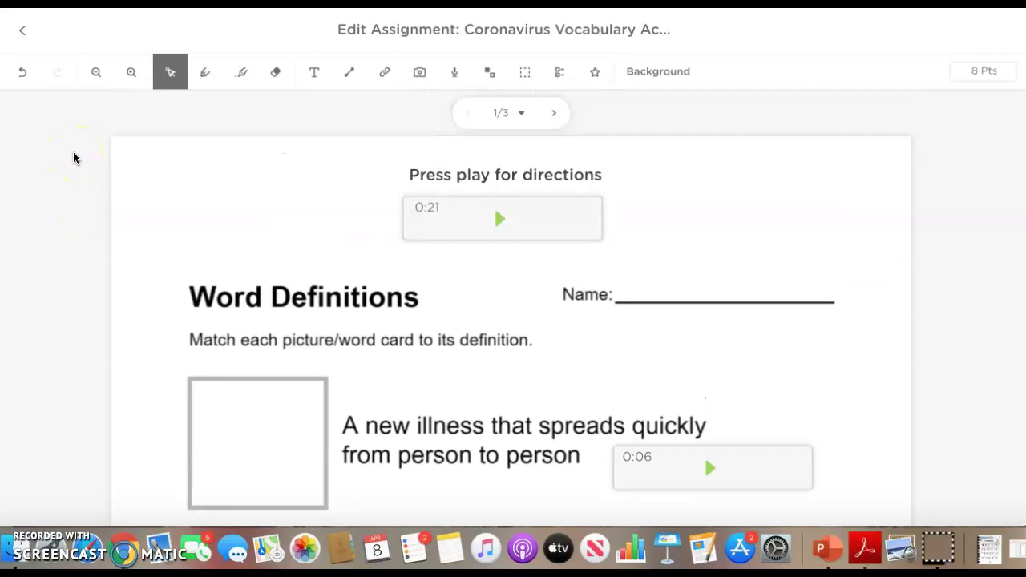
scroll(97, 251, "down", 5)
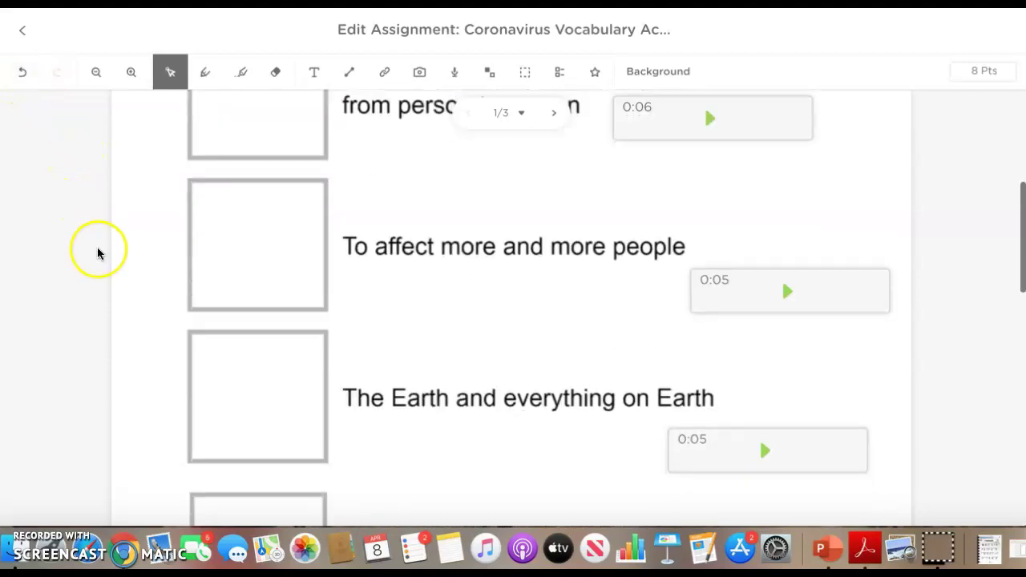
scroll(98, 237, "down", 5)
scroll(98, 236, "up", 10)
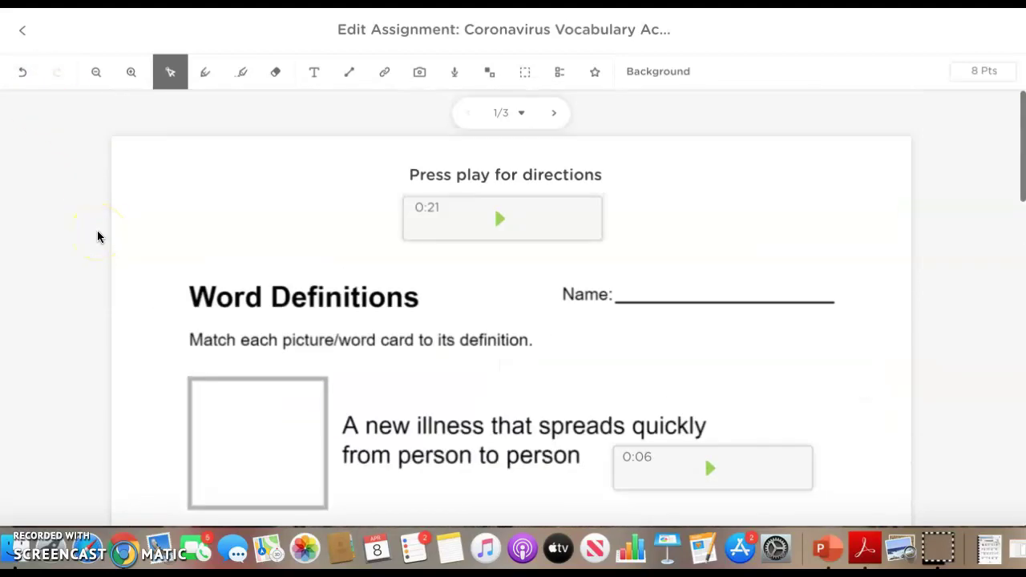
scroll(98, 237, "down", 2)
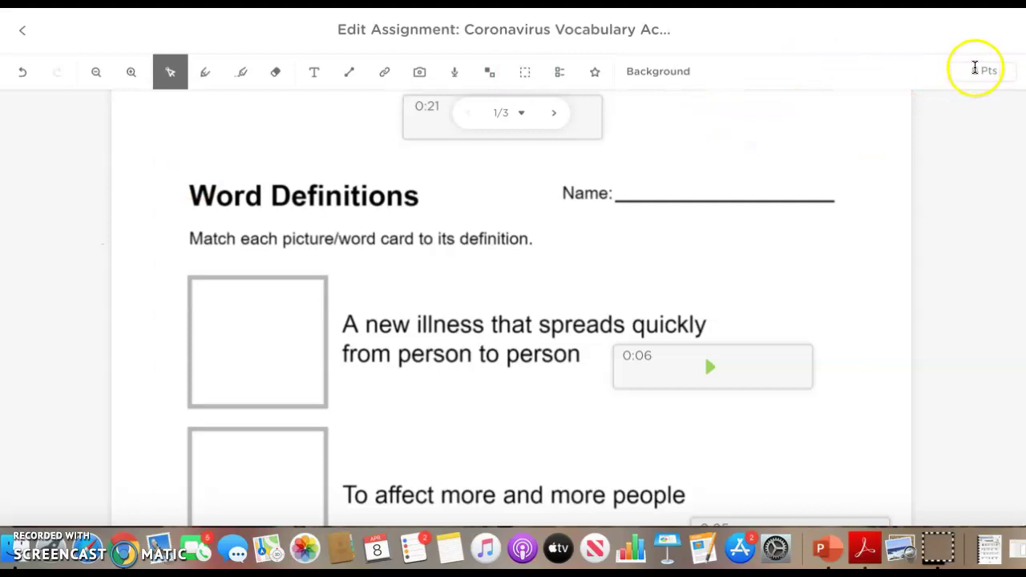
left_click(975, 72)
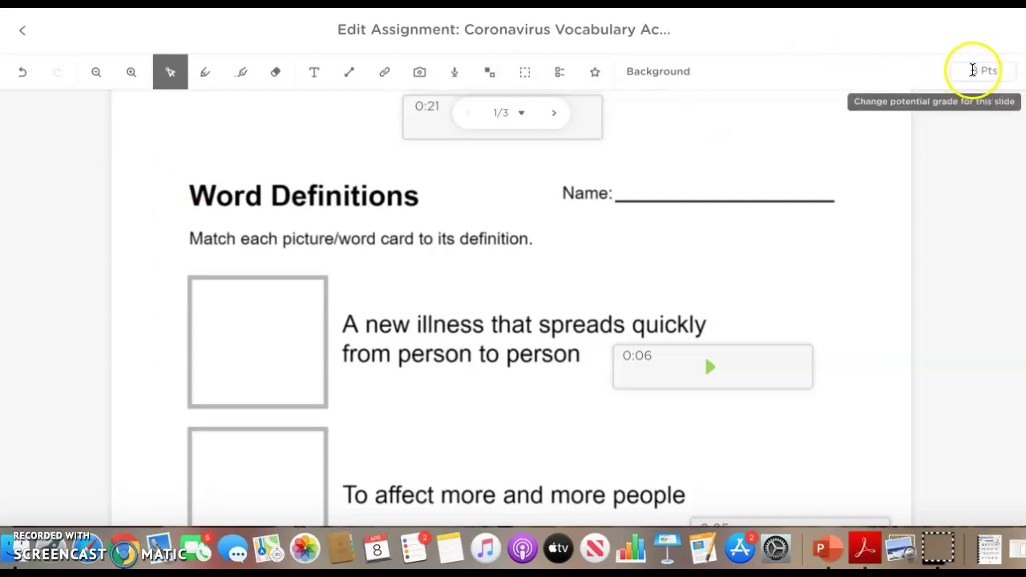
scroll(925, 230, "down", 5)
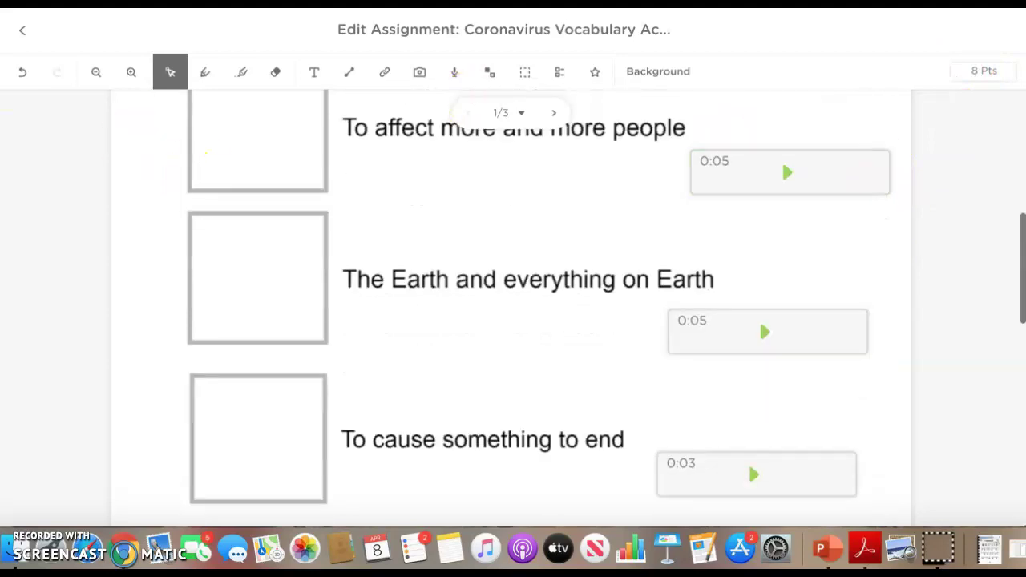
Step: Return to the assignments list, open Coronavirus Comprehension Check and bring up its first slide for editing
left_click(22, 30)
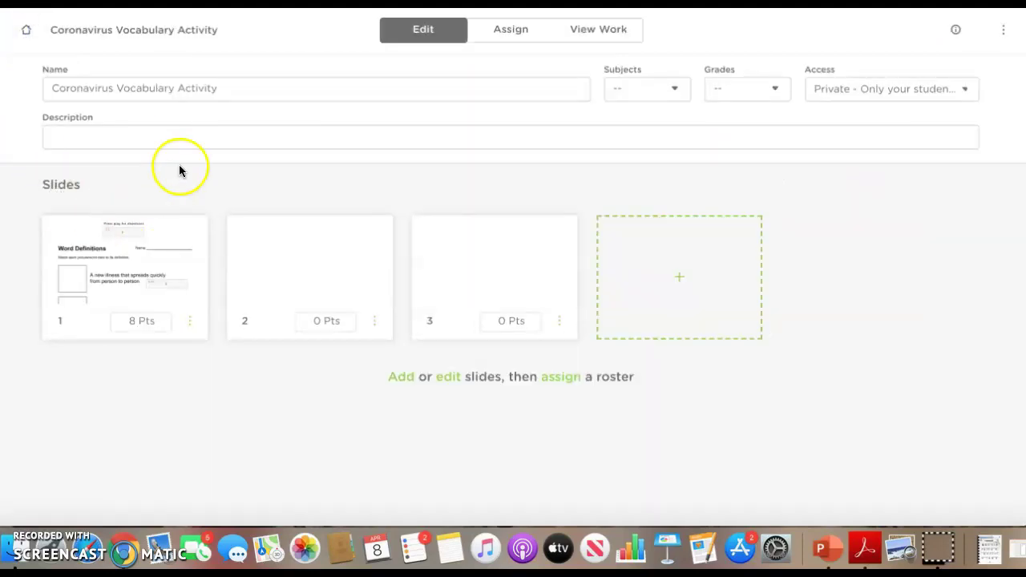
left_click(14, 32)
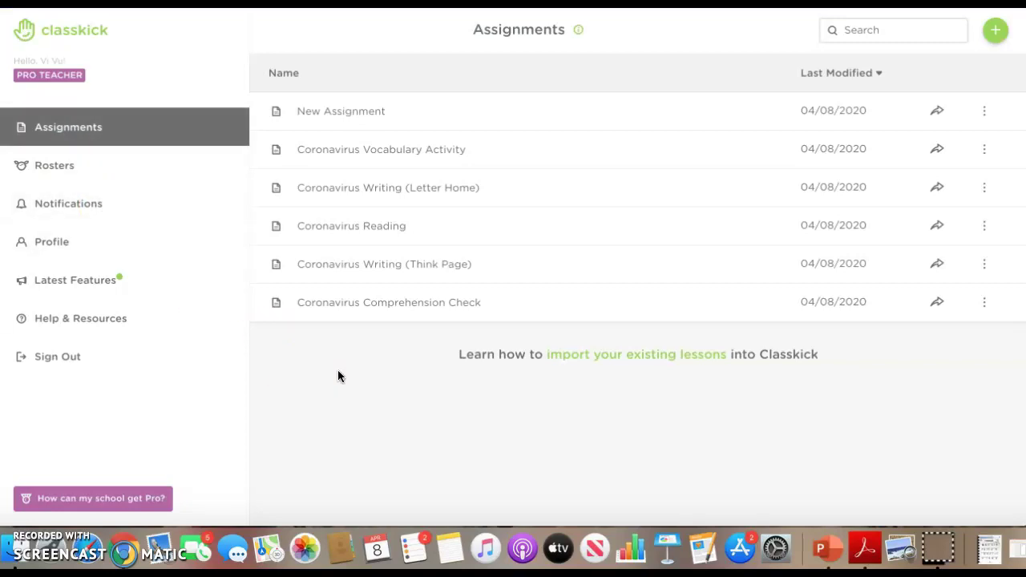
left_click(359, 312)
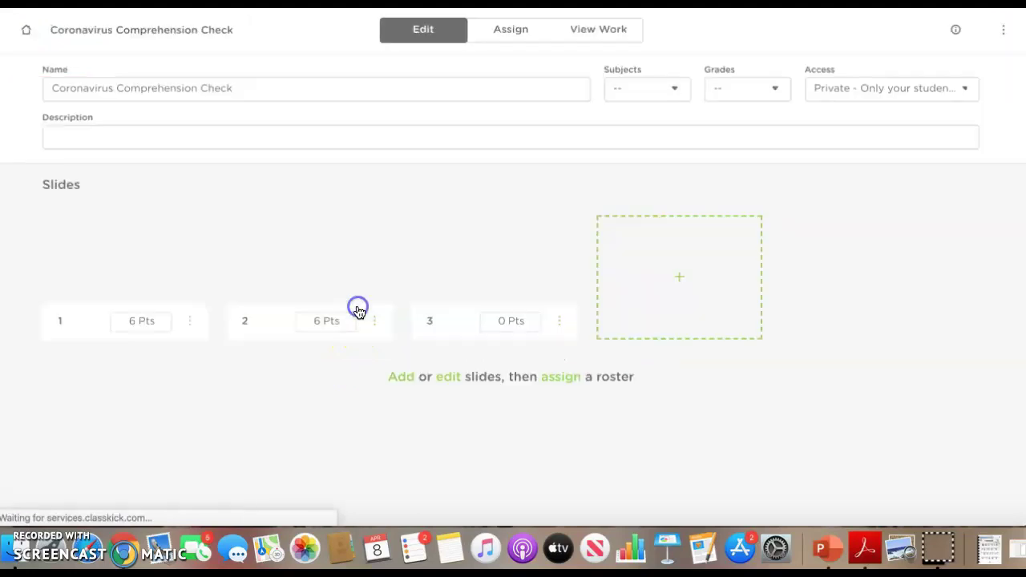
left_click(356, 307)
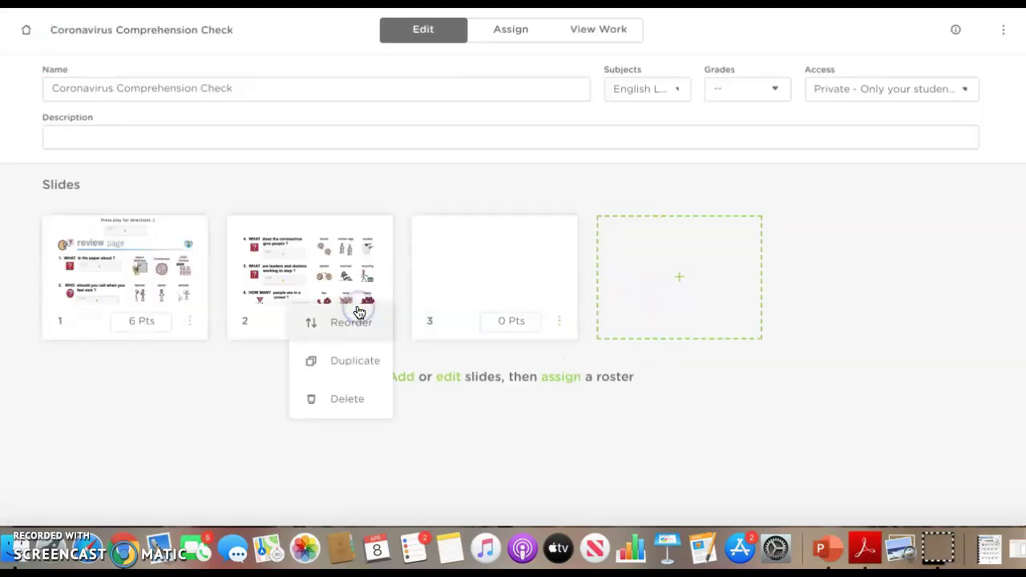
left_click(100, 282)
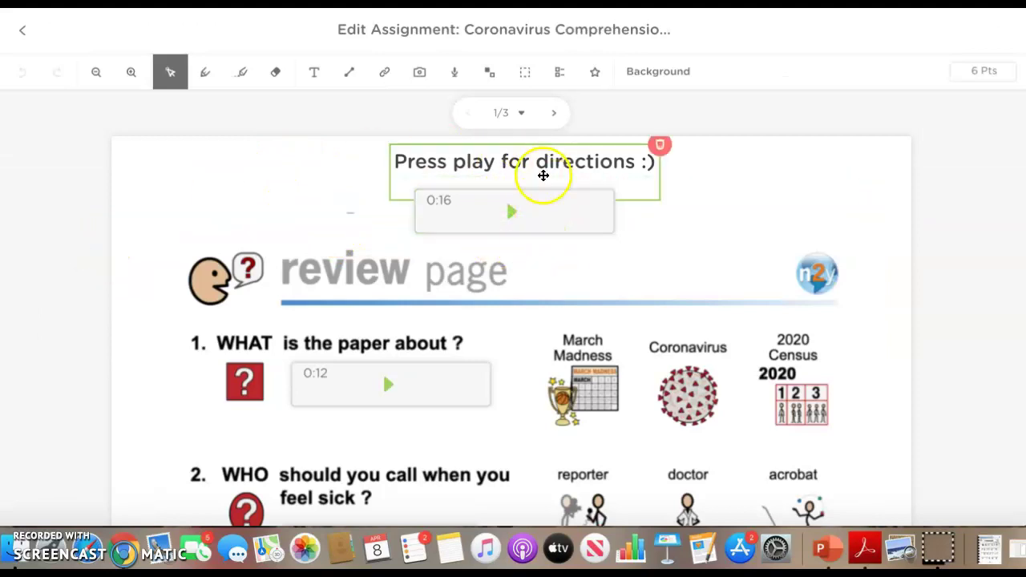
Step: Circle the March Madness picture in question 1 of the review page with the pen, and undo the stroke
scroll(586, 195, "down", 3)
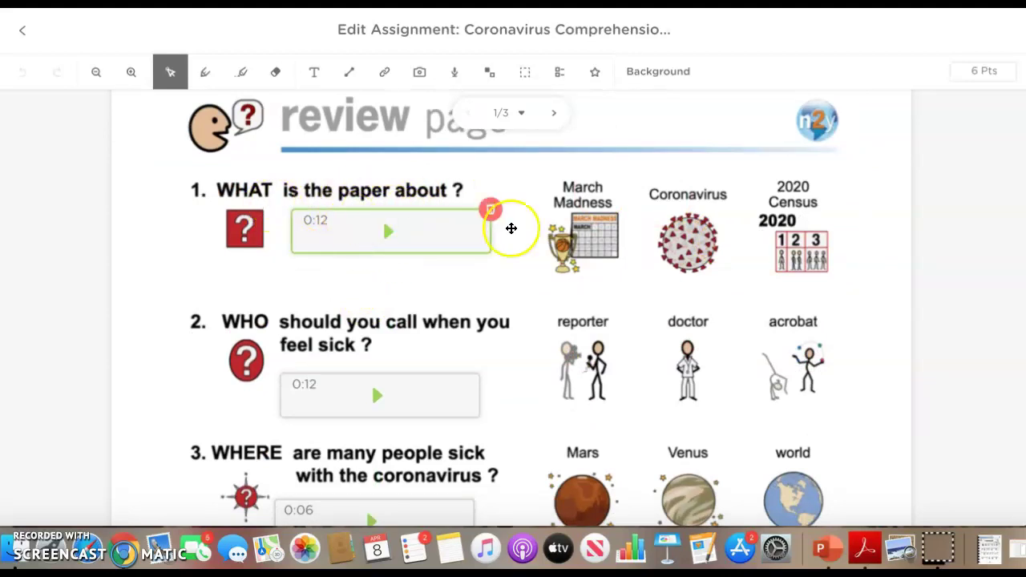
scroll(385, 257, "up", 3)
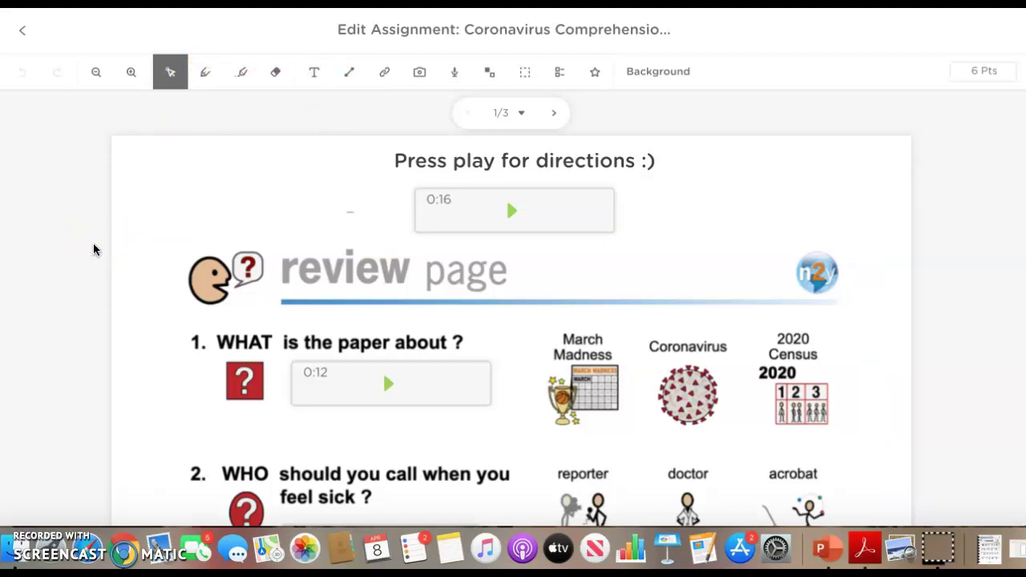
scroll(94, 240, "down", 1)
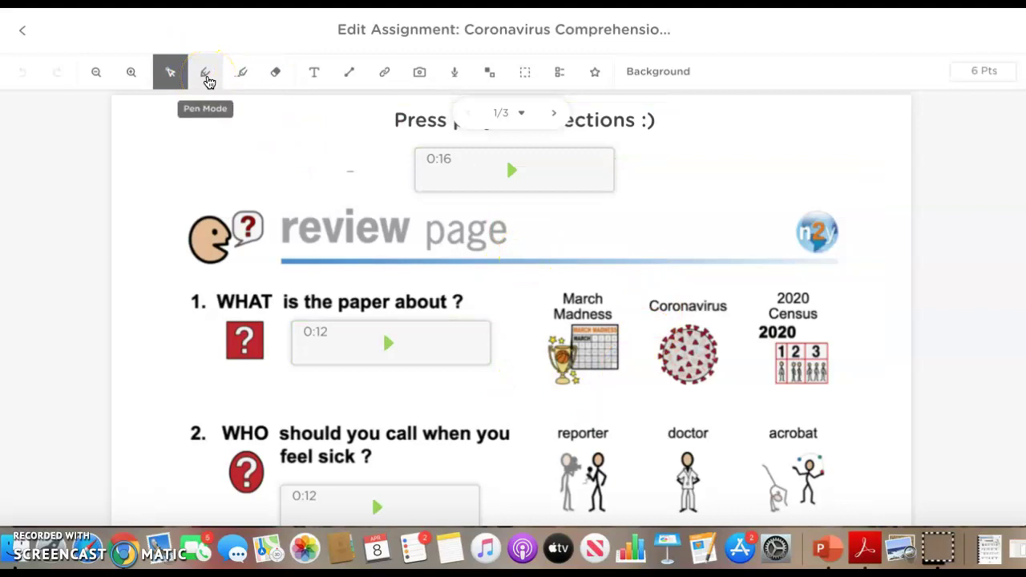
left_click(206, 77)
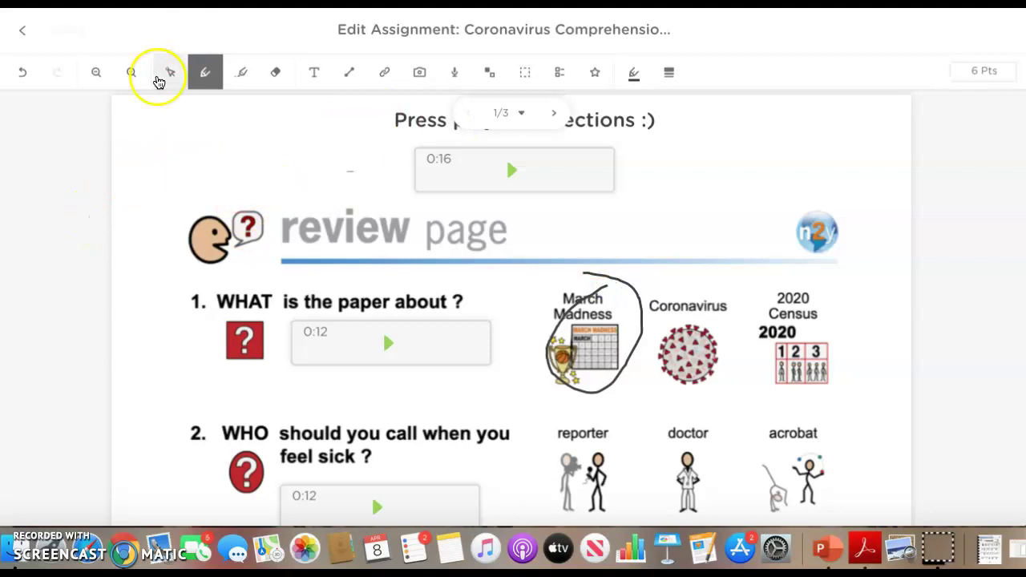
left_click(24, 74)
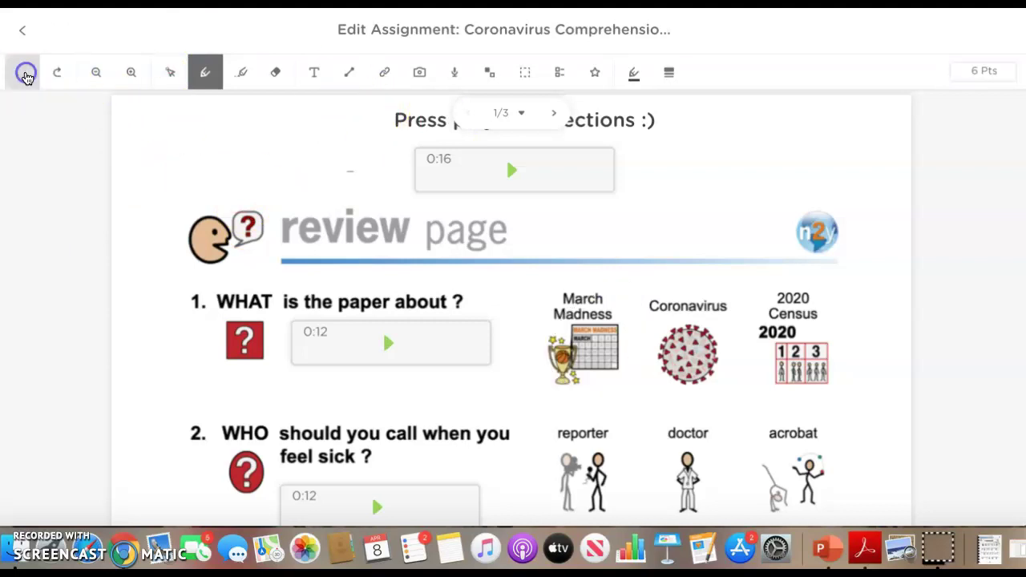
Step: Leave the comprehension check, create a new blank assignment and open its first slide for editing
left_click(21, 40)
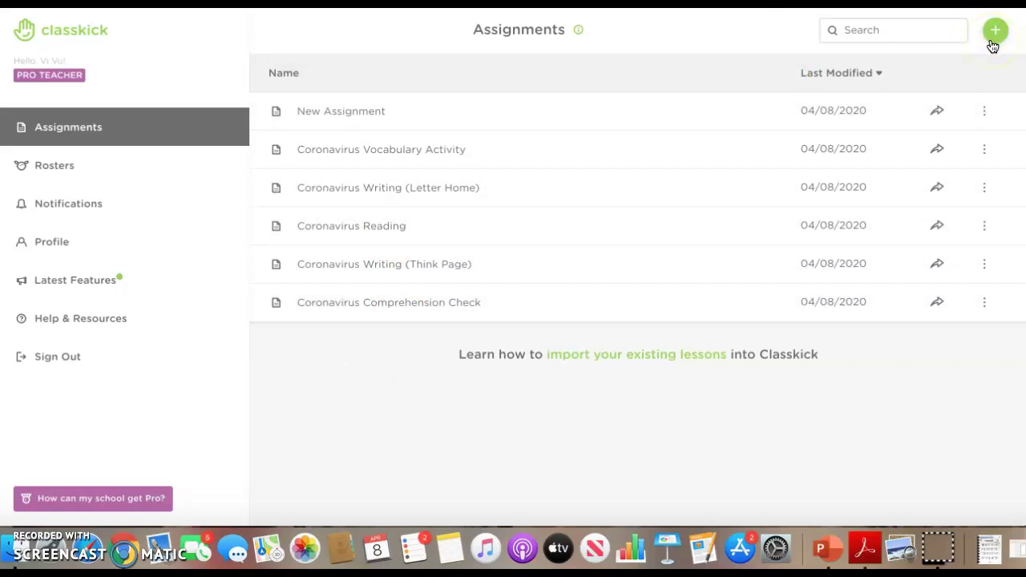
left_click(992, 43)
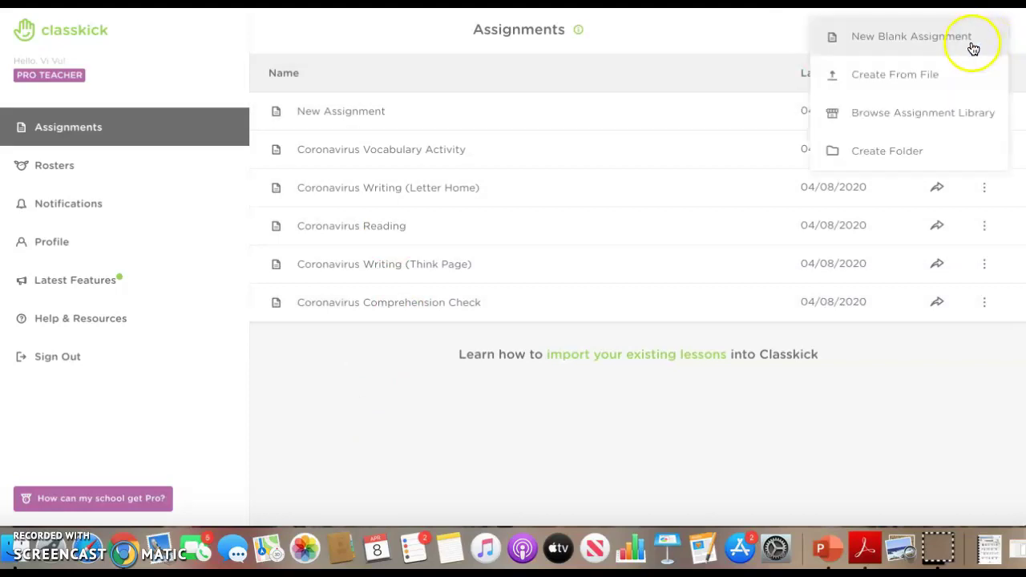
left_click(973, 50)
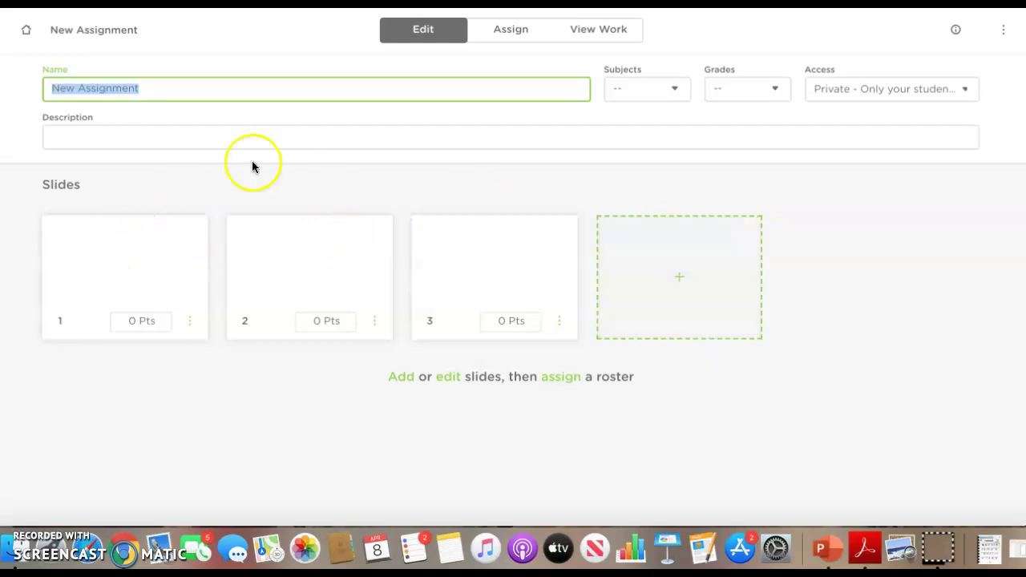
left_click(153, 282)
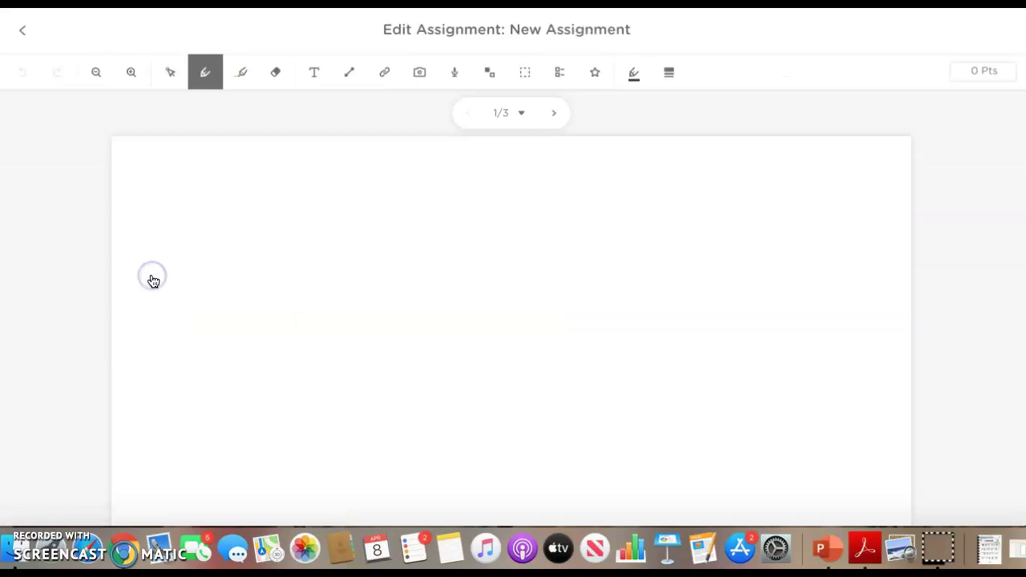
Step: Upload the Build a Sentence image, Screen Shot 2020-04-08 at 10.35.25 PM, from the Desktop and add it uncropped to Q1 (Current Page)
left_click(424, 75)
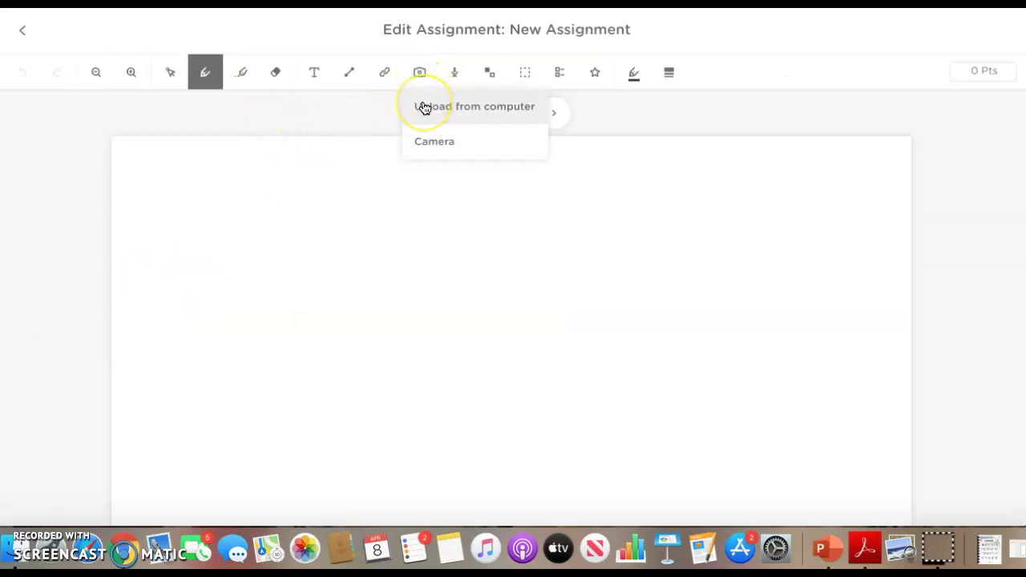
left_click(424, 107)
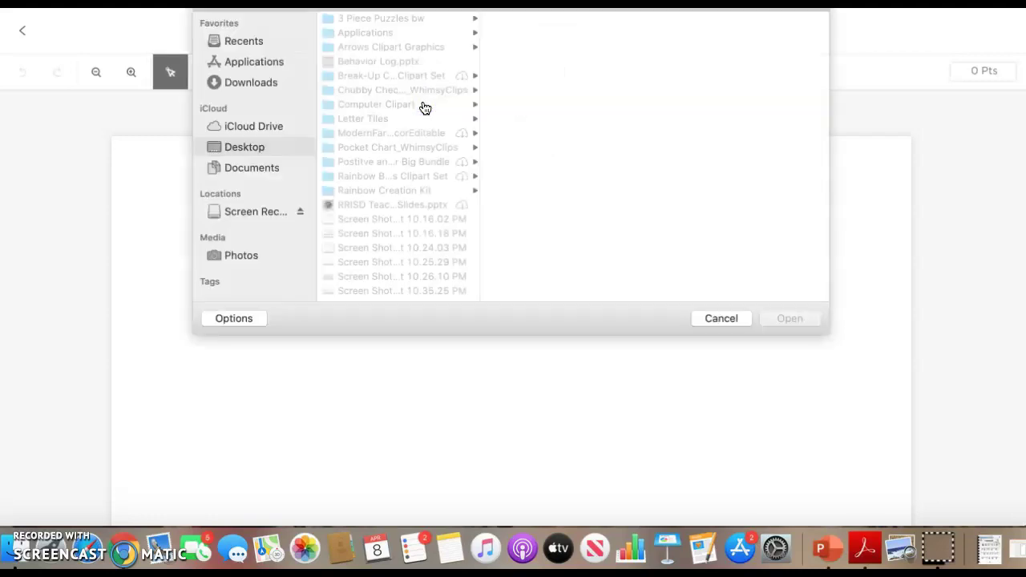
scroll(376, 232, "down", 4)
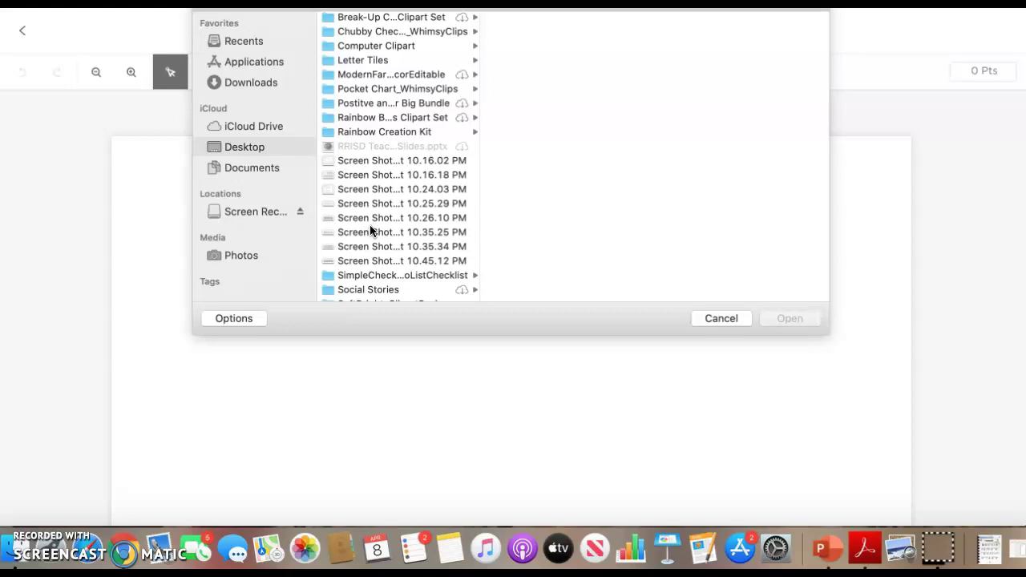
left_click(355, 247)
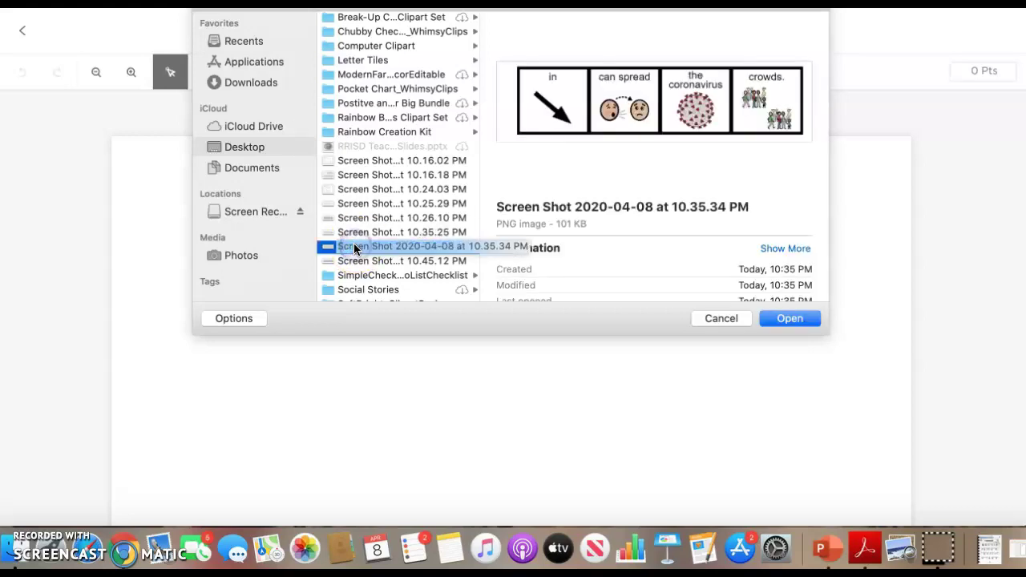
left_click(356, 232)
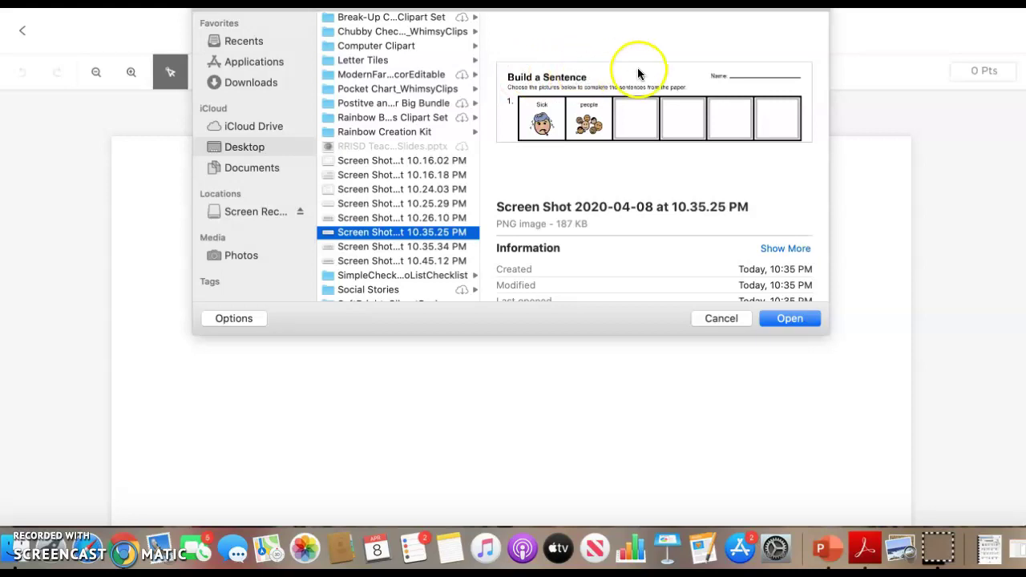
left_click(776, 316)
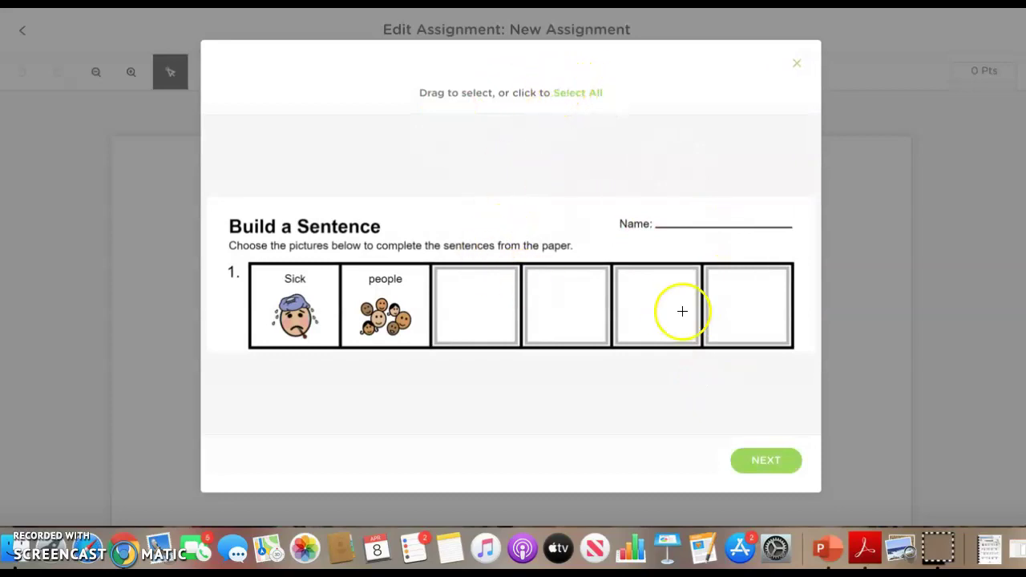
left_click(758, 461)
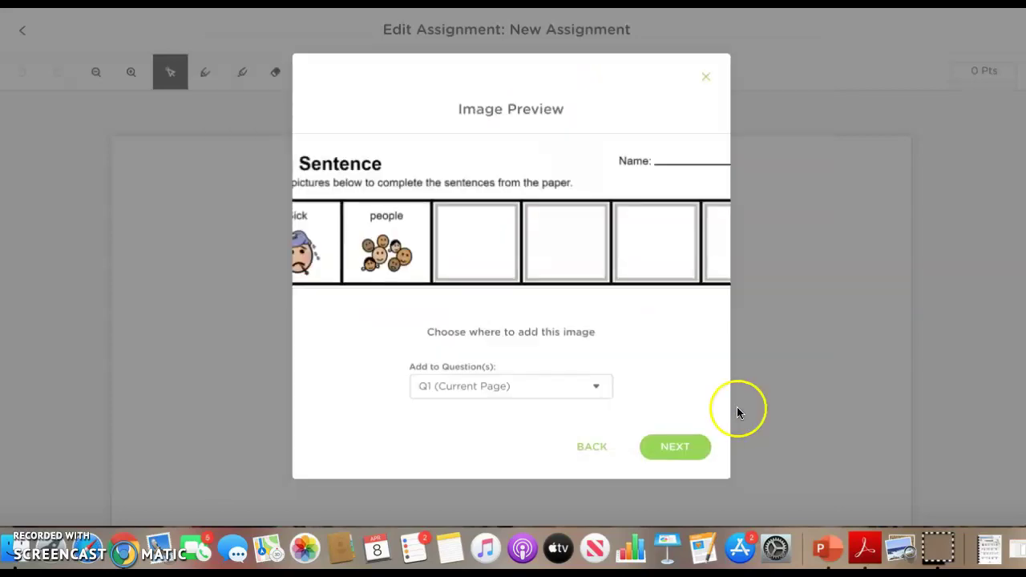
left_click(677, 447)
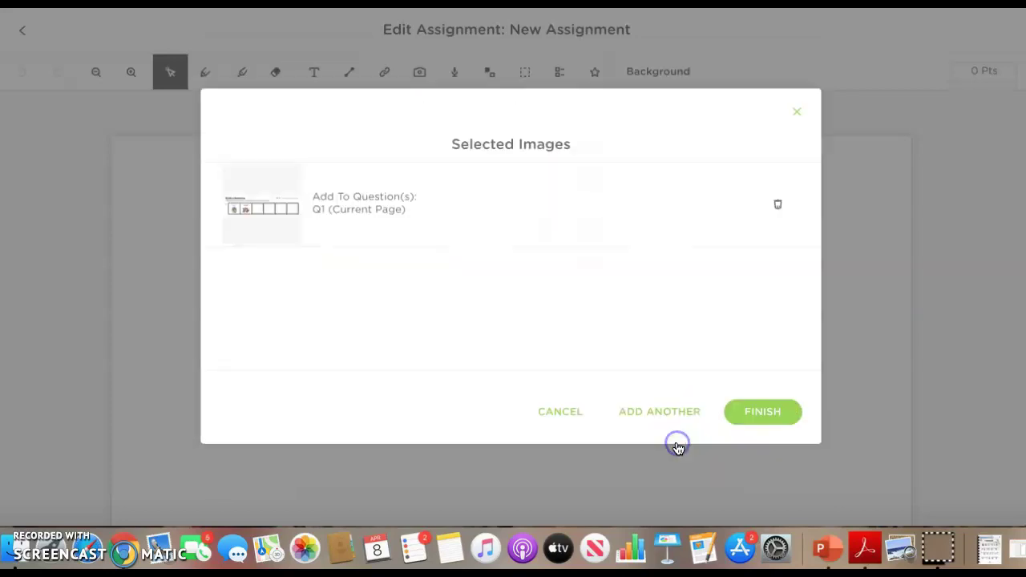
left_click(747, 412)
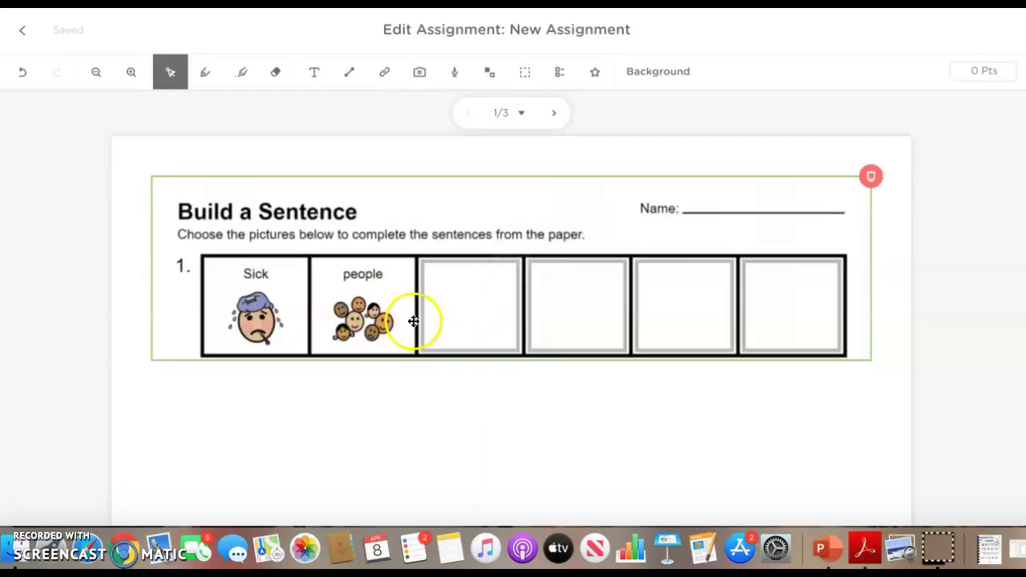
Step: Move the Build a Sentence image slightly down the slide to leave space above it
left_click(411, 419)
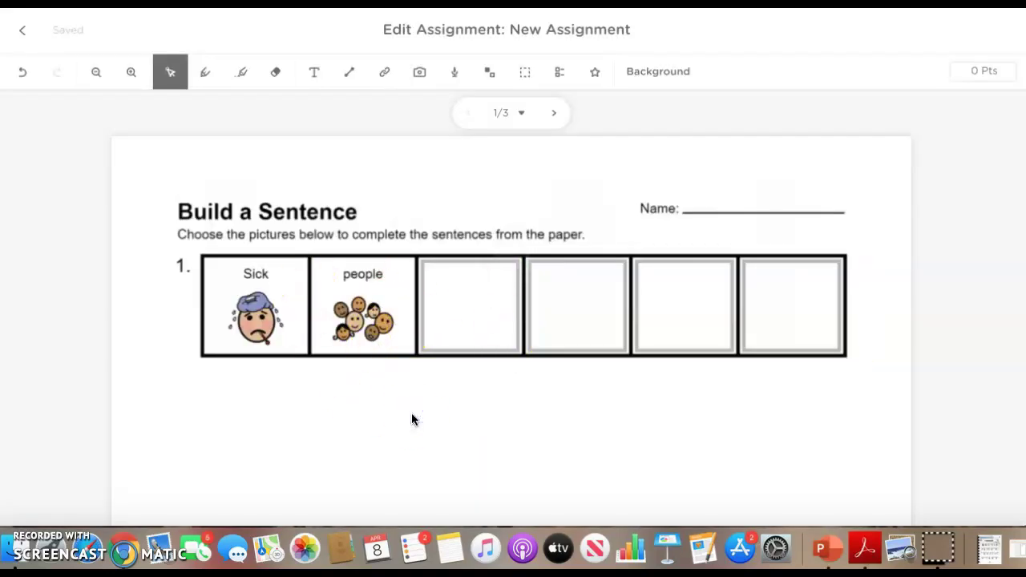
left_click(428, 328)
left_click_drag(428, 328, 424, 387)
left_click(390, 199)
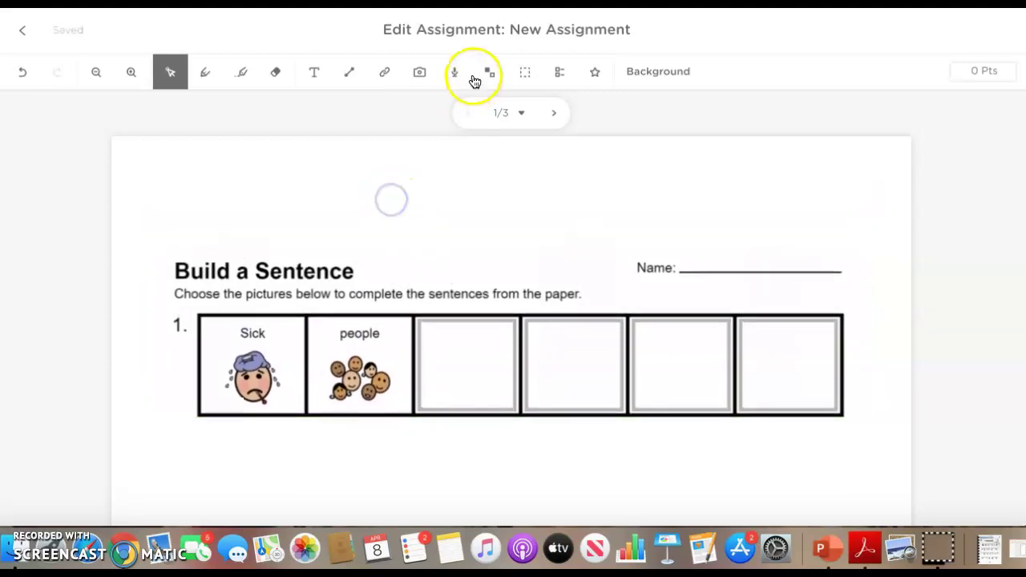
Step: Upload Screen Shot 2020-04-08 at 10.45.12 PM from the Desktop as the source image for student-movable manipulatives
left_click(580, 249)
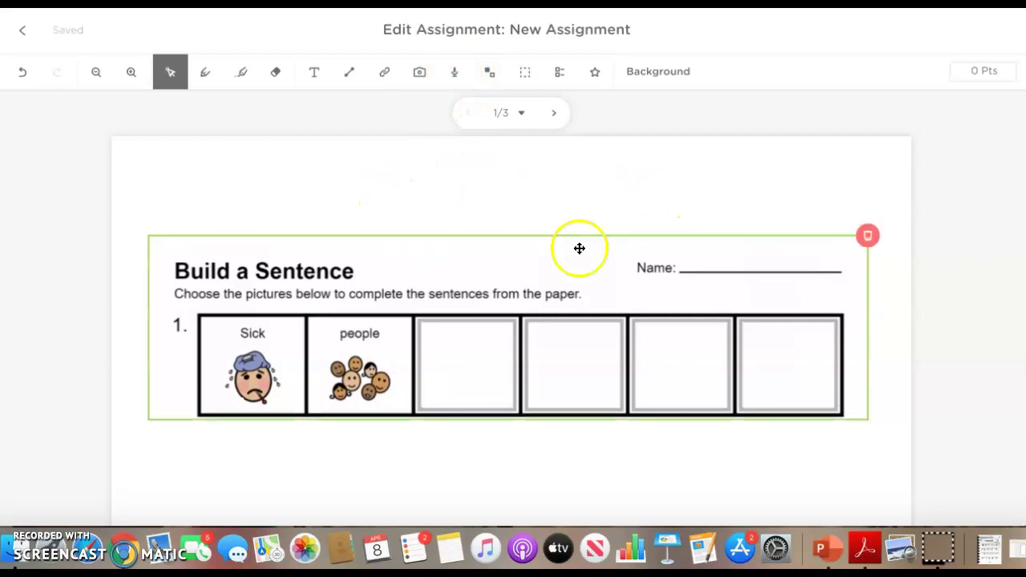
scroll(569, 252, "down", 5)
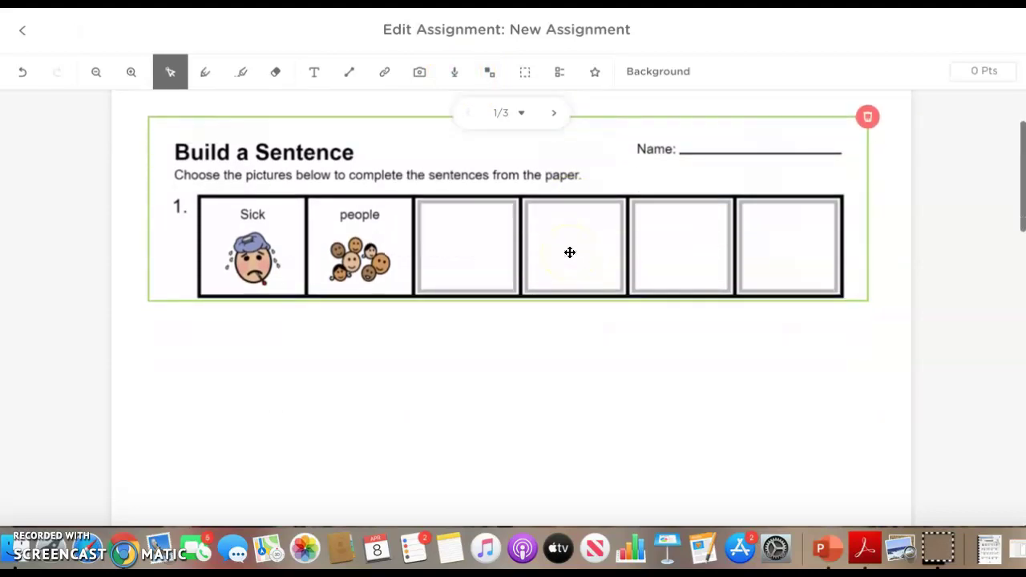
left_click(512, 402)
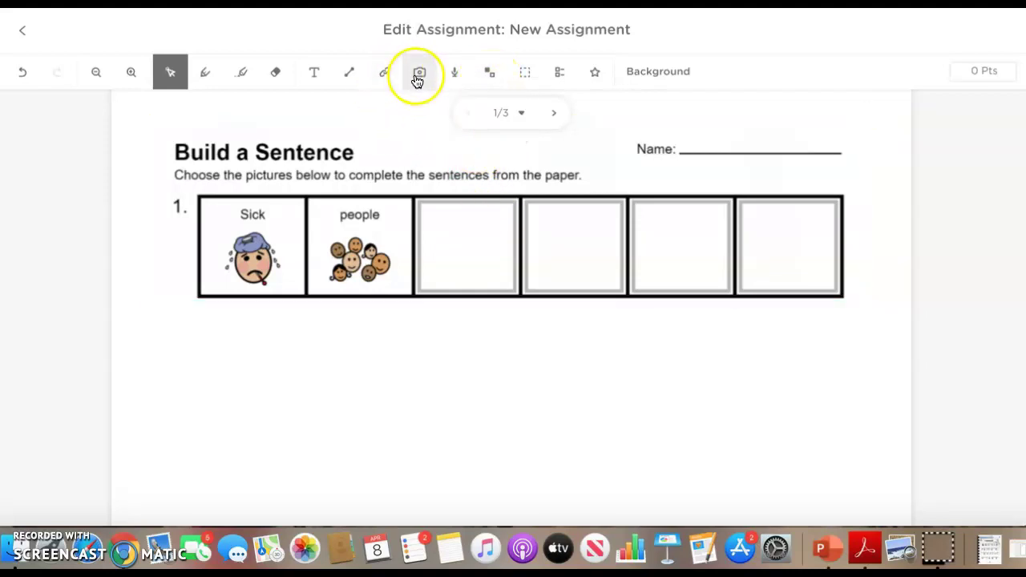
left_click(492, 77)
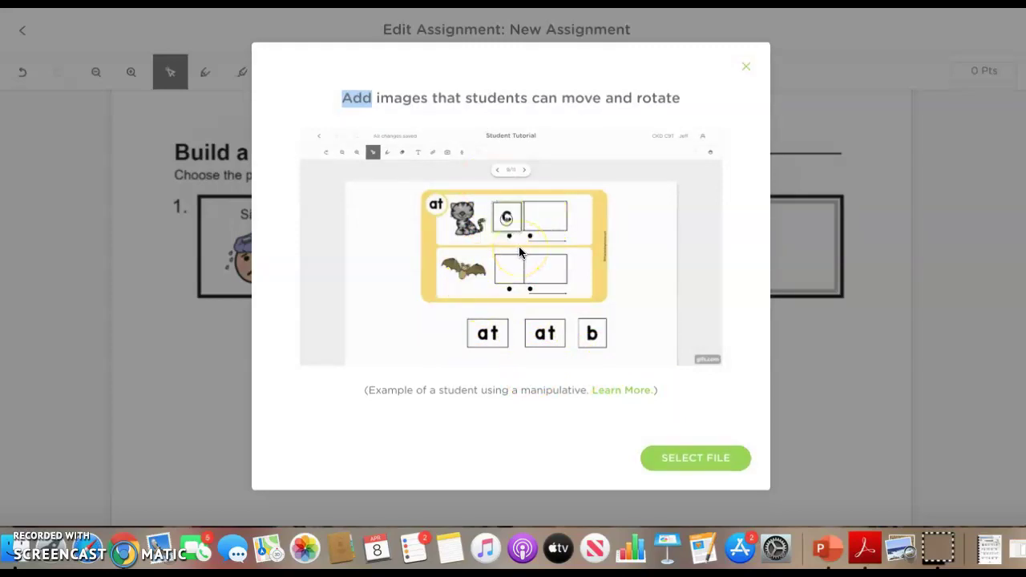
left_click(667, 459)
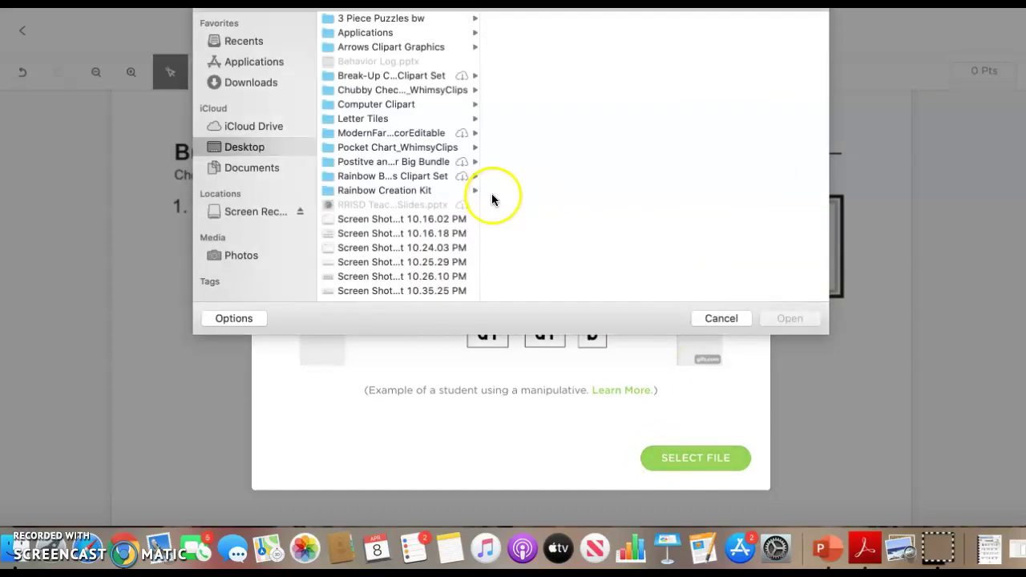
scroll(412, 182, "down", 1)
scroll(412, 182, "down", 3)
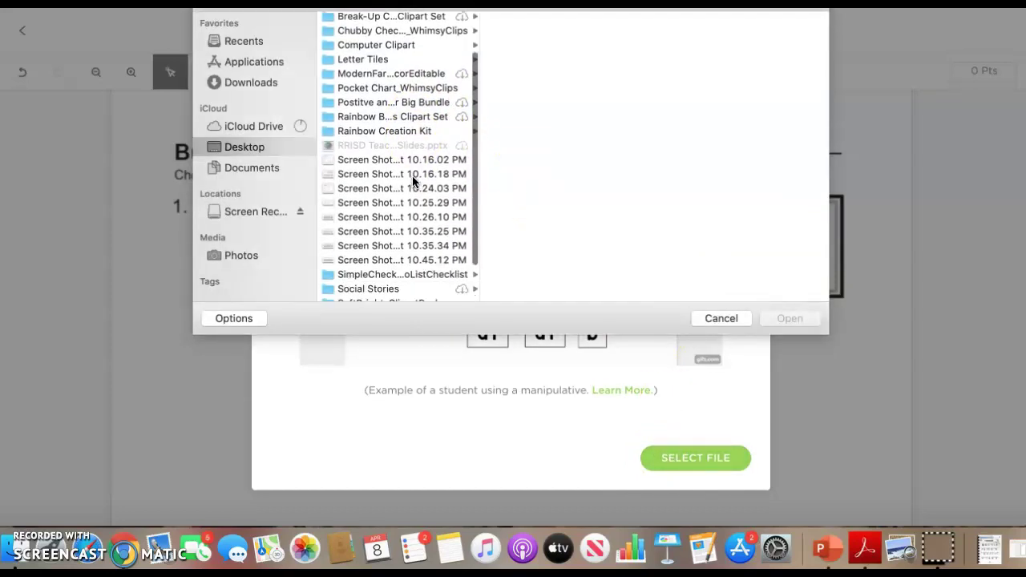
left_click(382, 250)
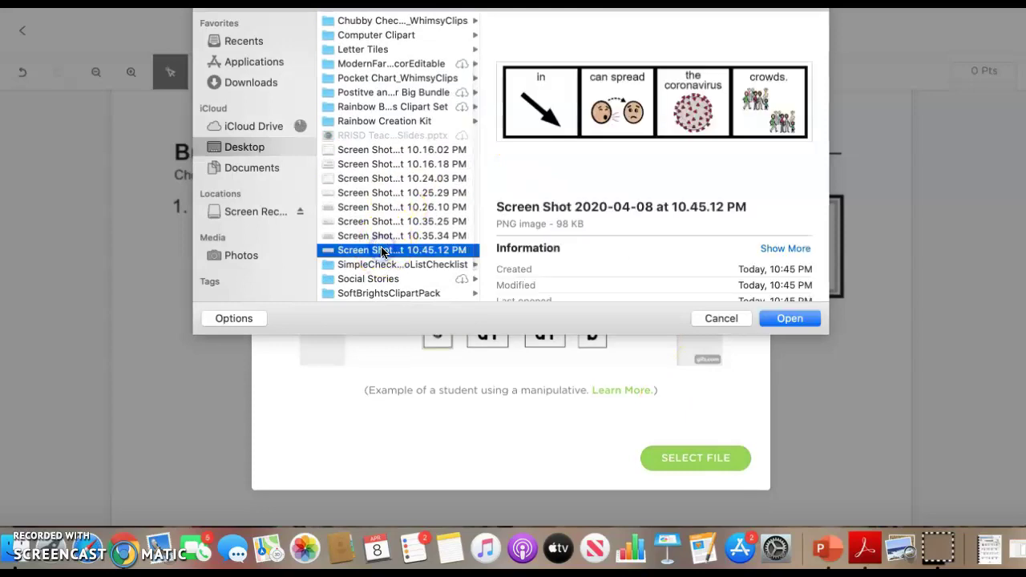
left_click(790, 318)
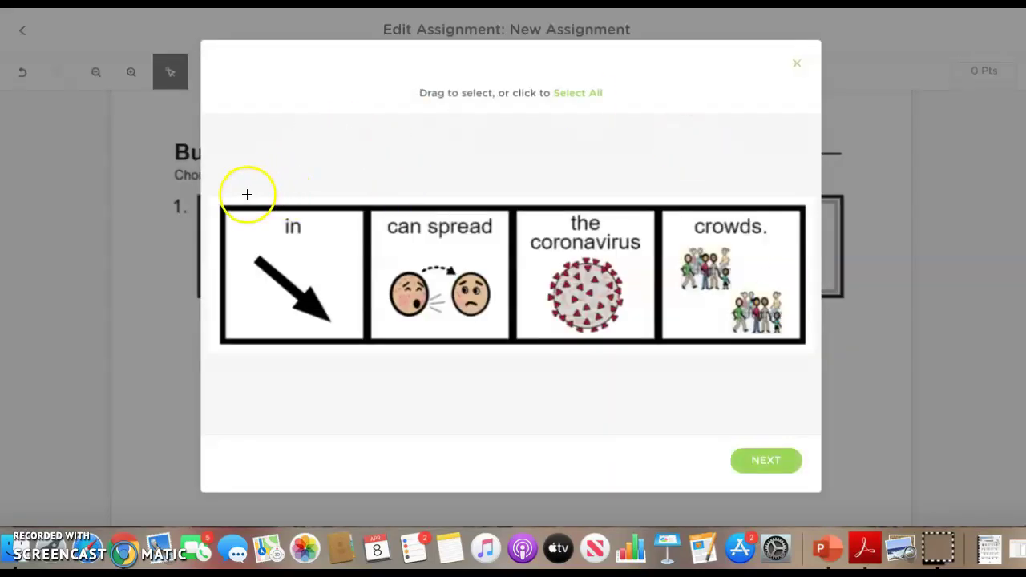
Step: Crop the "in" and "can spread" cards from the uploaded strip as separate manipulative images for Q1 (Current Page)
left_click_drag(225, 206, 369, 340)
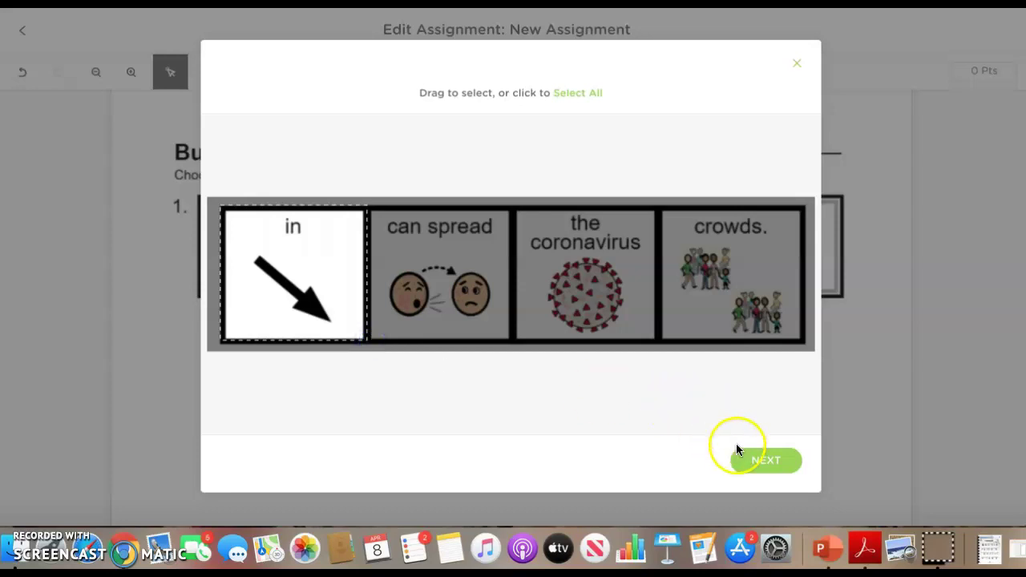
left_click(756, 460)
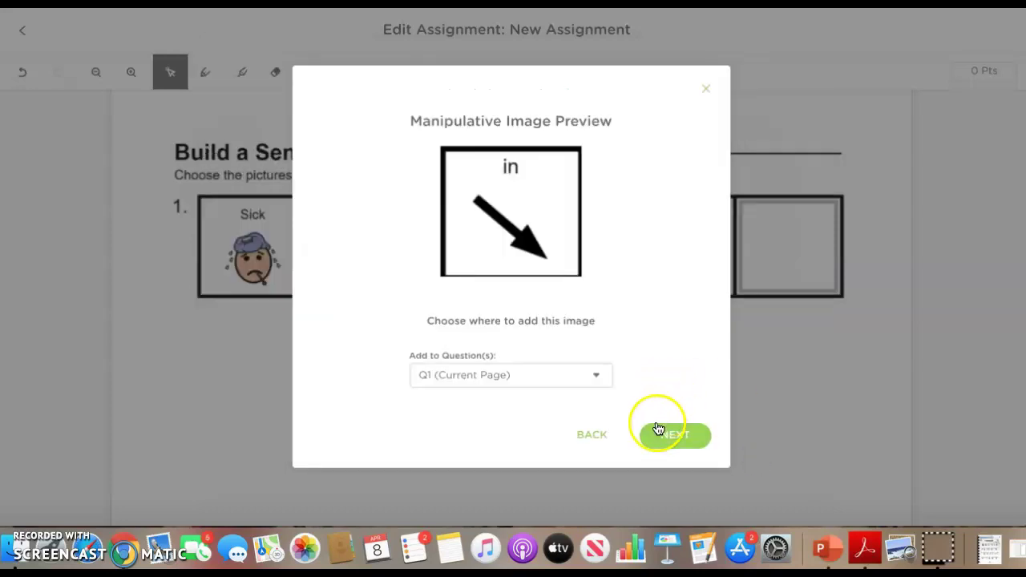
left_click(657, 429)
left_click(643, 412)
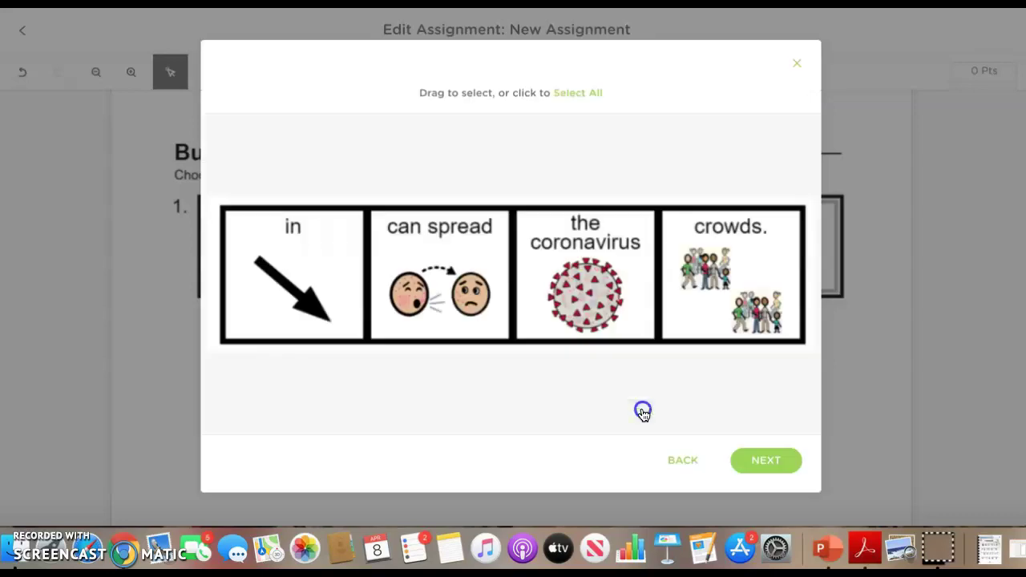
left_click_drag(369, 208, 515, 345)
left_click(764, 462)
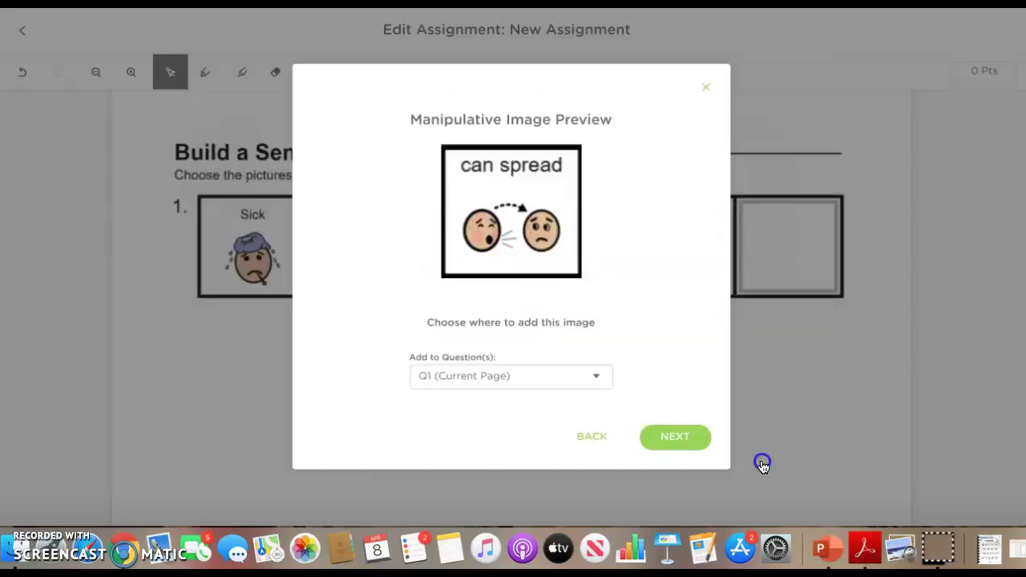
left_click(651, 437)
Step: Crop the "the coronavirus" and "crowds." cards as manipulatives for Q1 (Current Page), and finish adding the selected cards to the slide
left_click(639, 412)
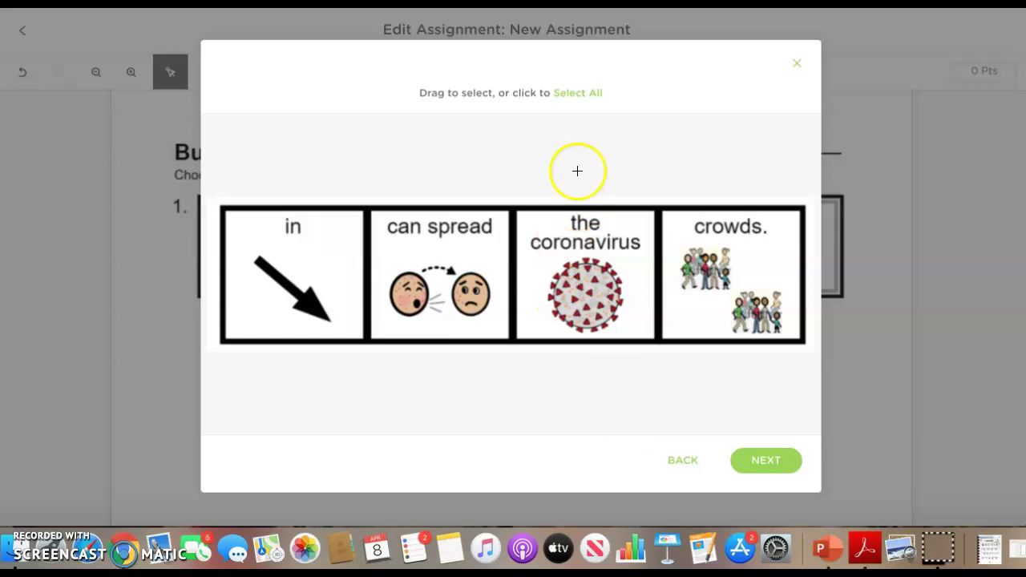
left_click_drag(513, 206, 659, 344)
left_click(757, 460)
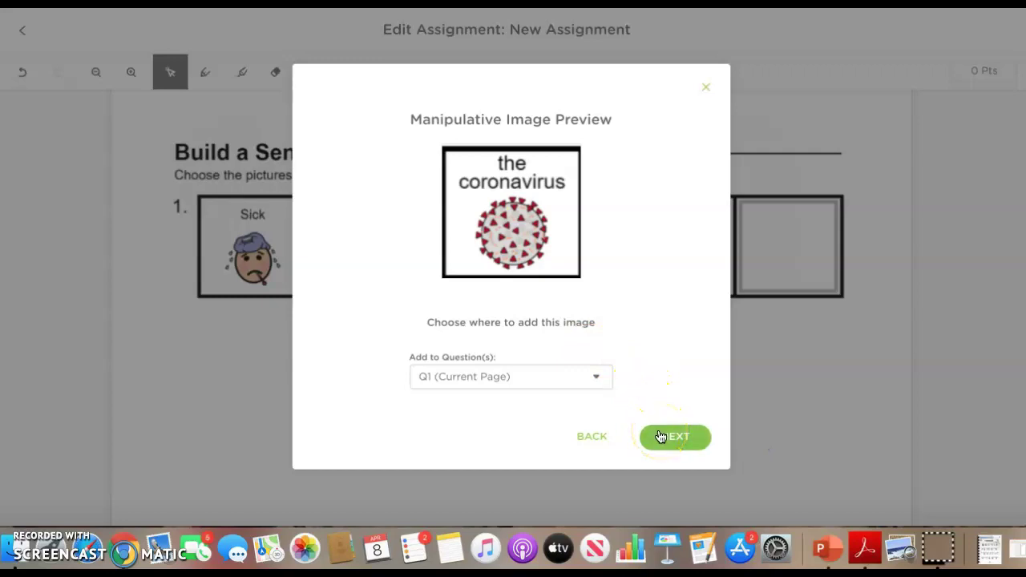
left_click(659, 436)
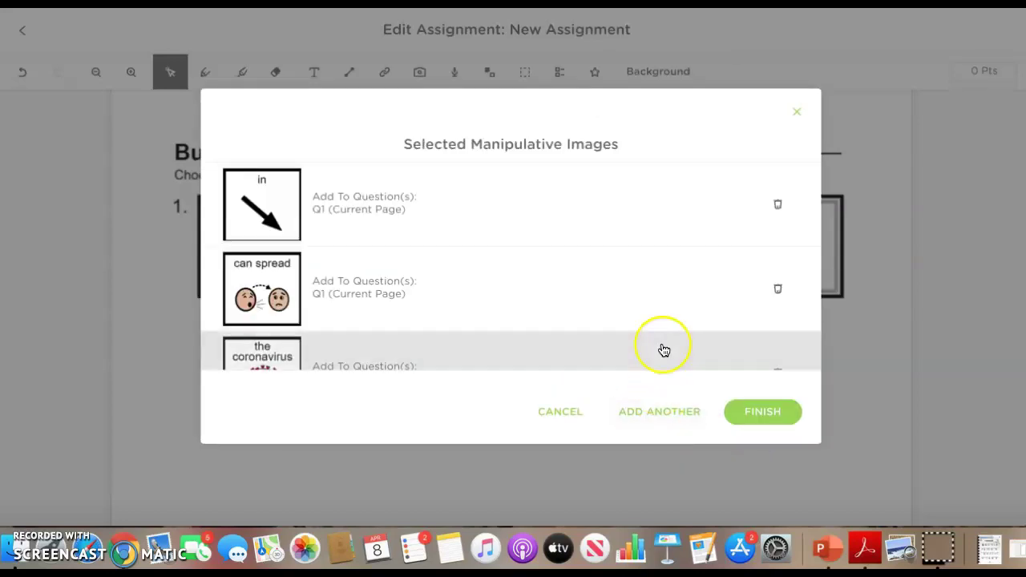
scroll(660, 350, "down", 2)
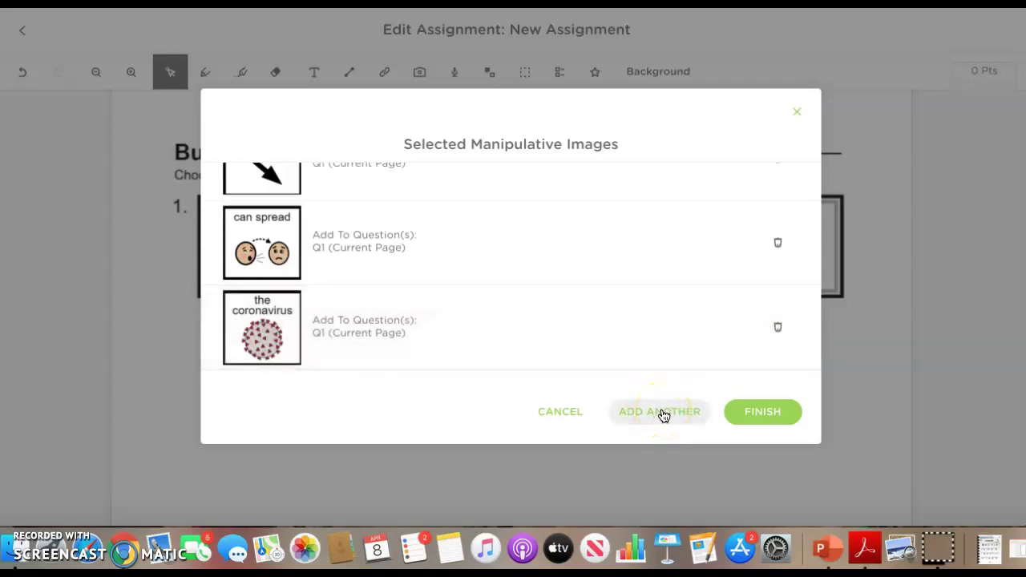
left_click(662, 412)
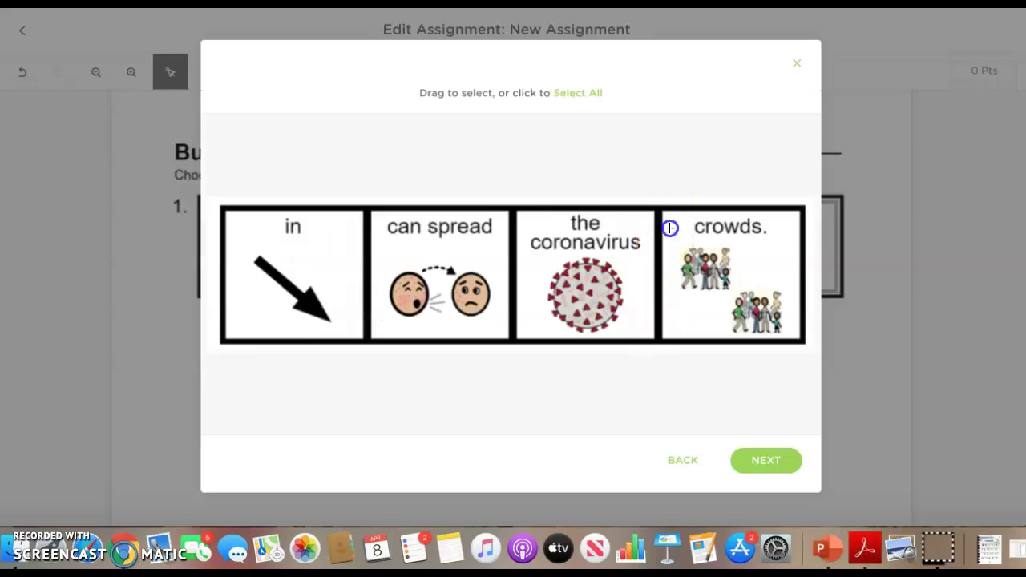
left_click_drag(659, 208, 806, 345)
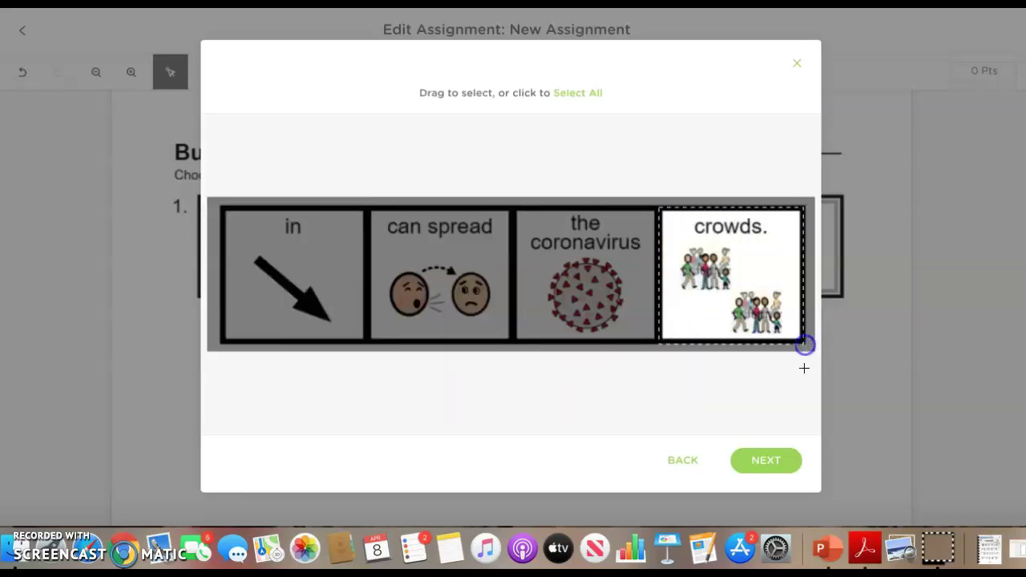
left_click(770, 463)
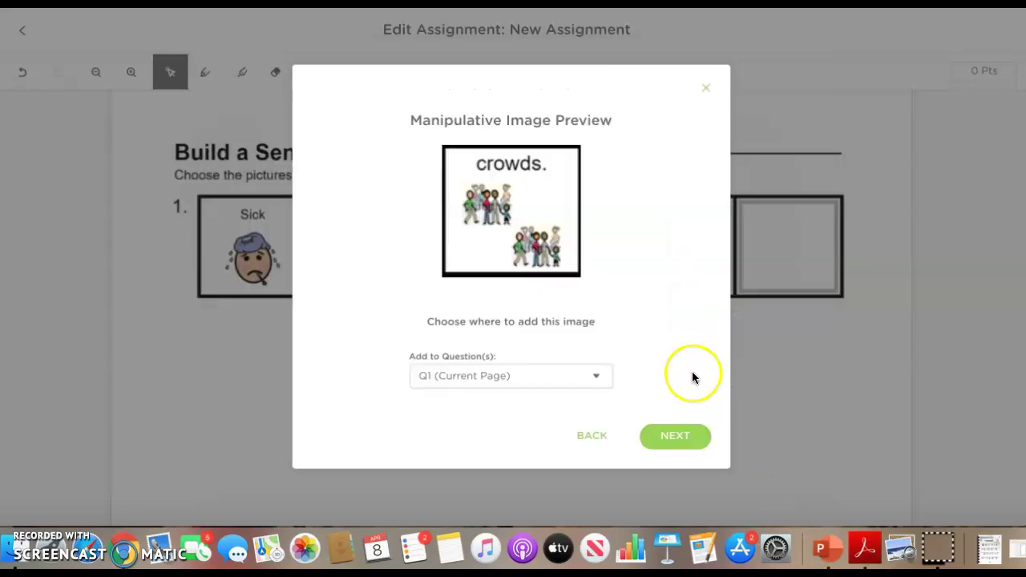
left_click(665, 435)
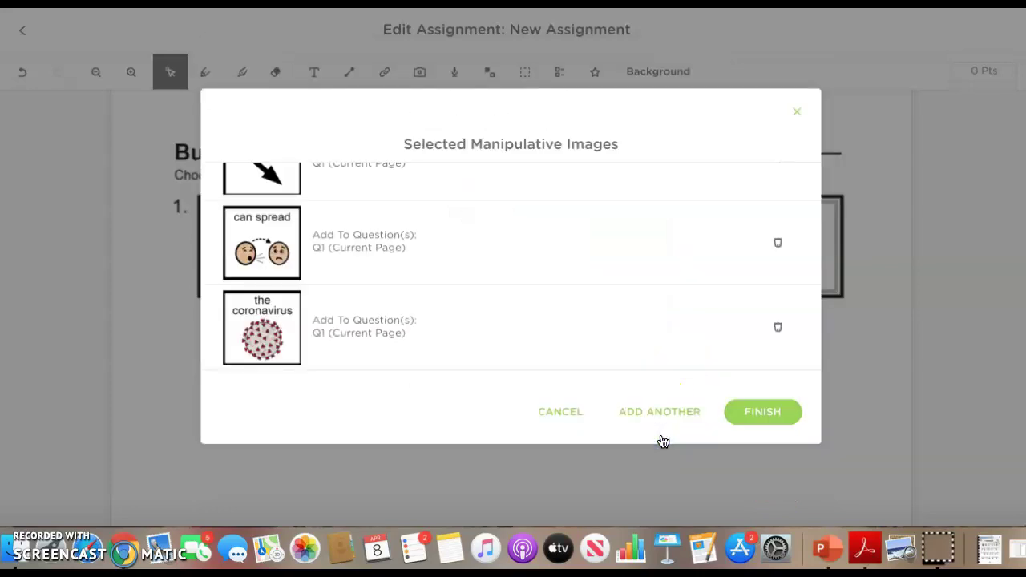
left_click(698, 307)
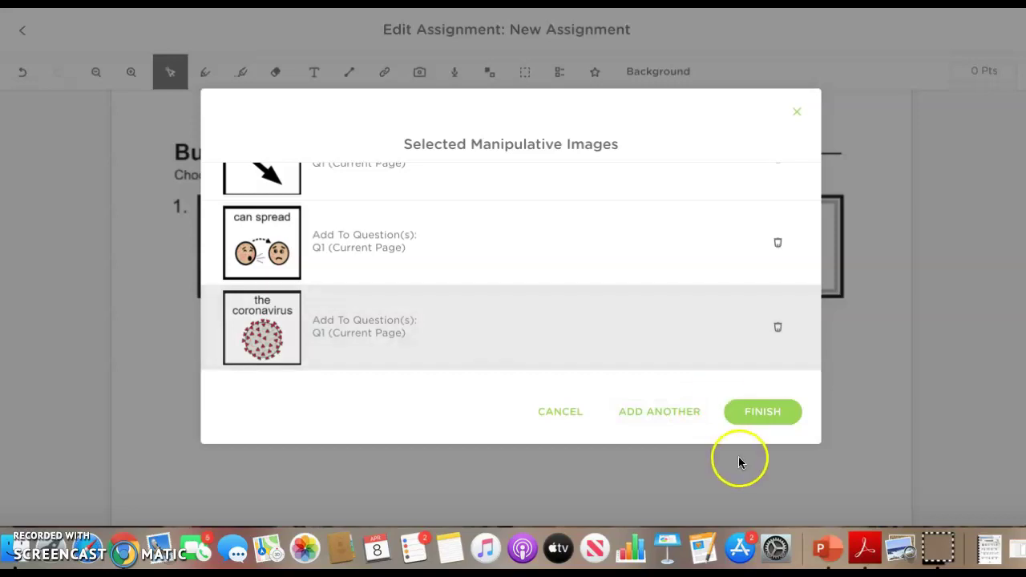
left_click(755, 416)
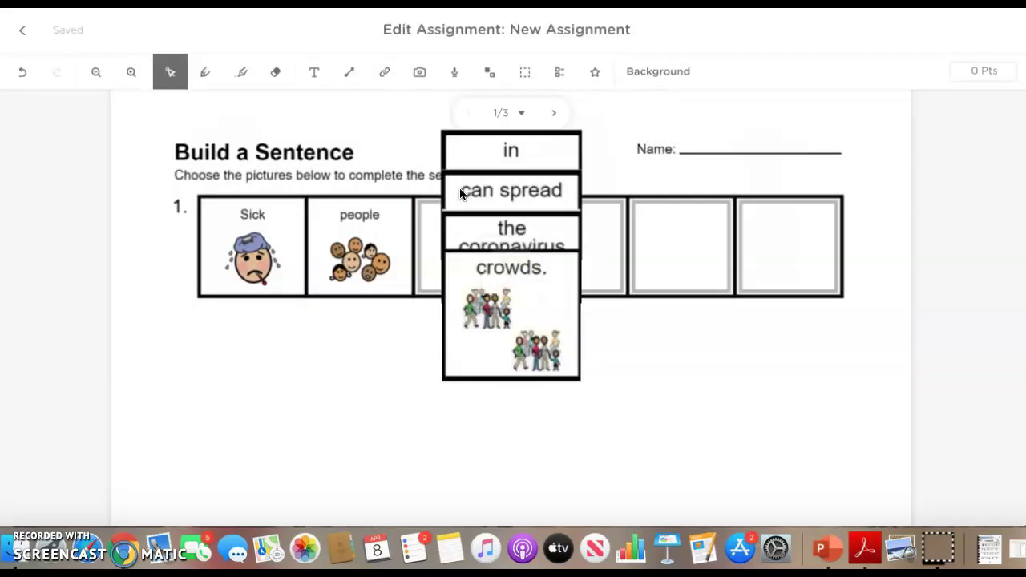
Step: Move the "crowds." card below the Sick box and shrink it to about half its size
left_click(461, 194)
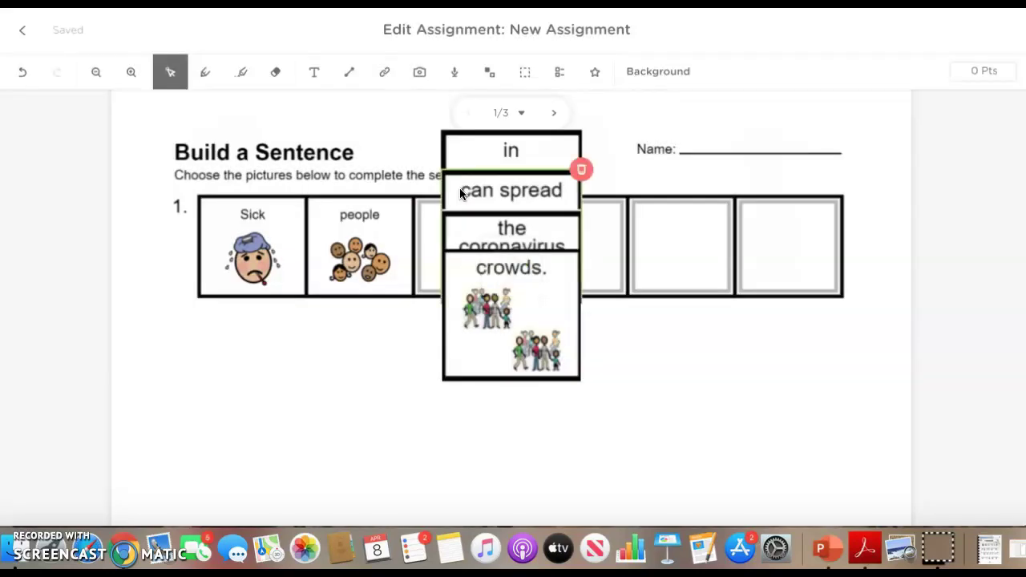
left_click(470, 286)
left_click_drag(470, 285, 224, 354)
left_click(253, 353)
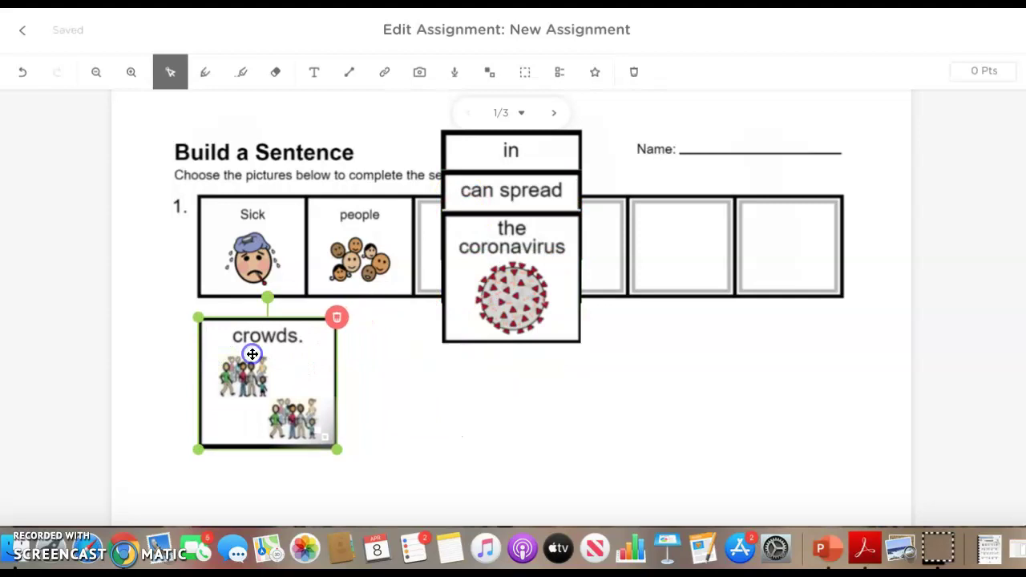
left_click_drag(337, 451, 263, 379)
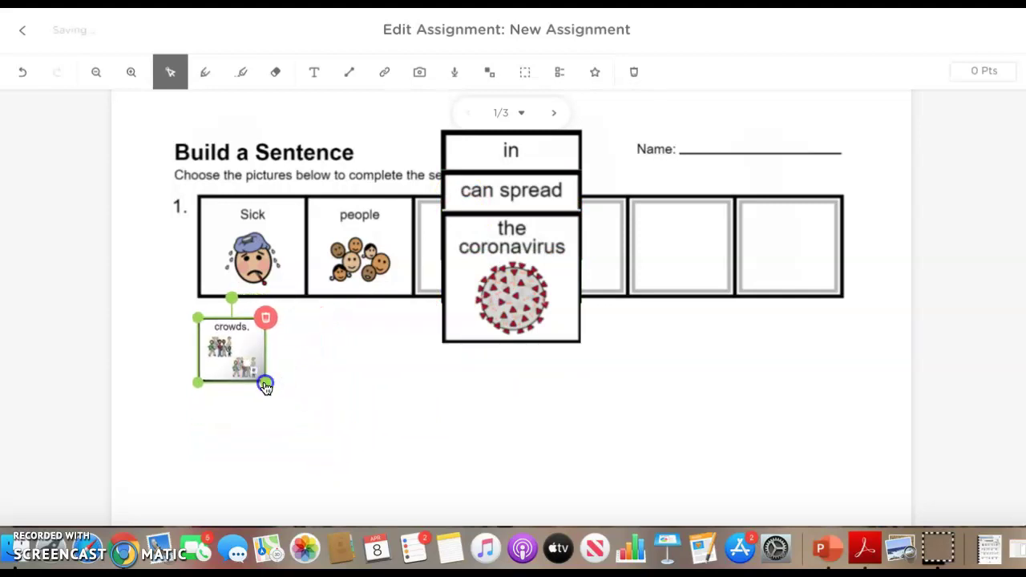
Step: Shrink the "the coronavirus" card to roughly the size of the "crowds." card and place it beside that card
left_click_drag(474, 292, 355, 371)
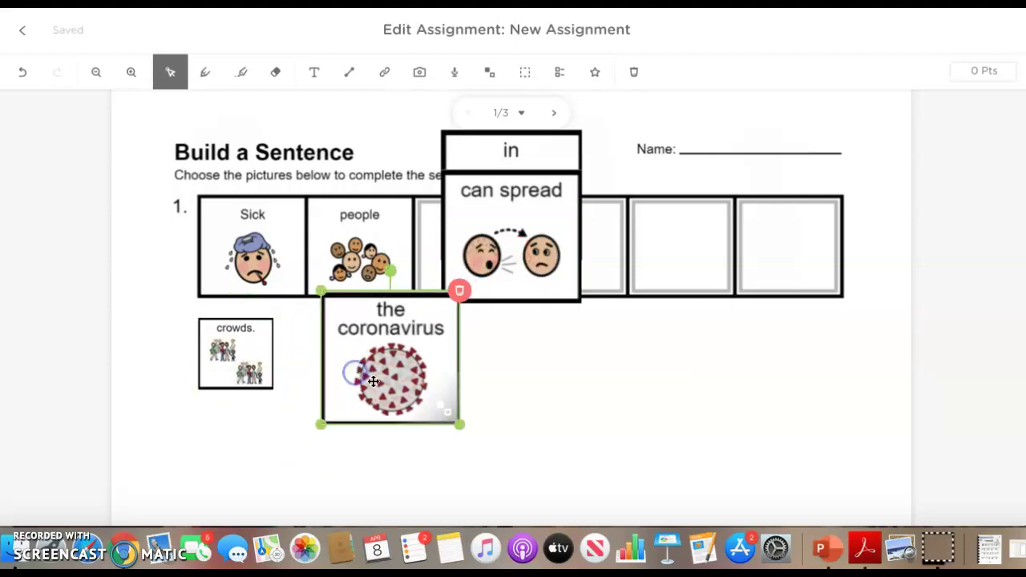
left_click_drag(454, 423, 398, 369)
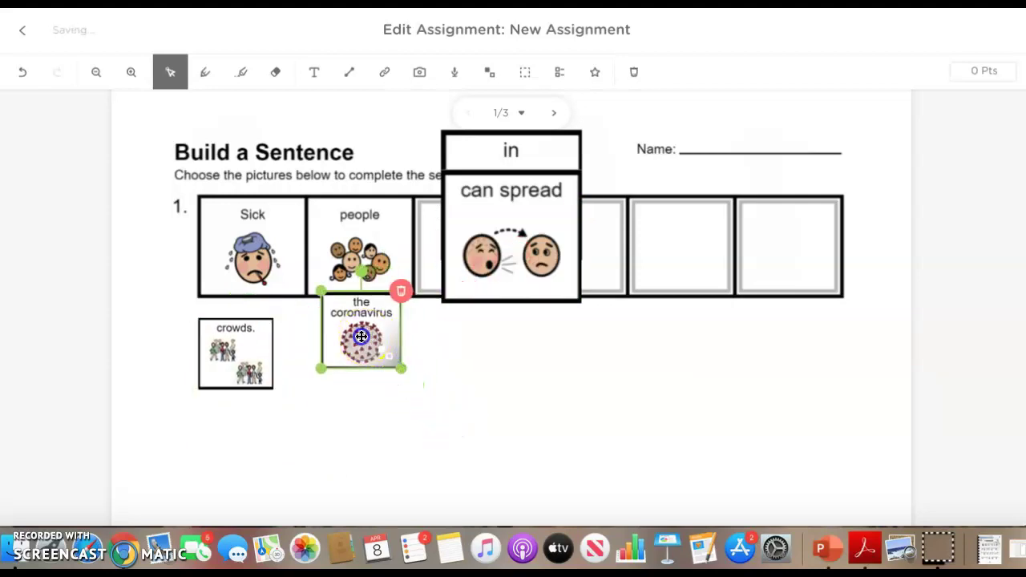
left_click_drag(362, 337, 334, 359)
Step: Move the "can spread" and "in" cards into the space below the empty boxes, and nudge the "crowds." card slightly
left_click_drag(477, 247, 503, 385)
left_click(506, 213)
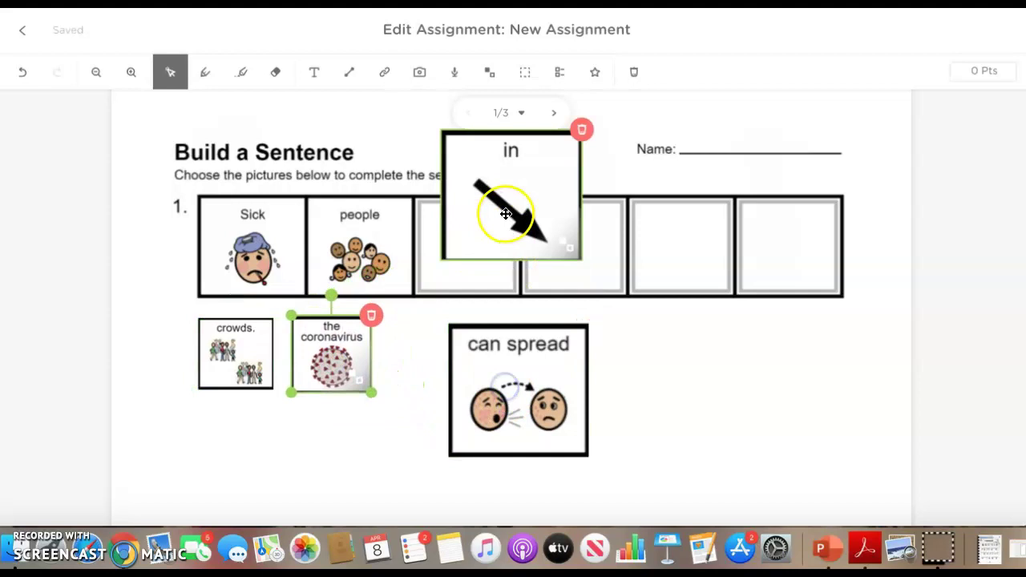
left_click_drag(506, 213, 651, 394)
left_click(285, 440)
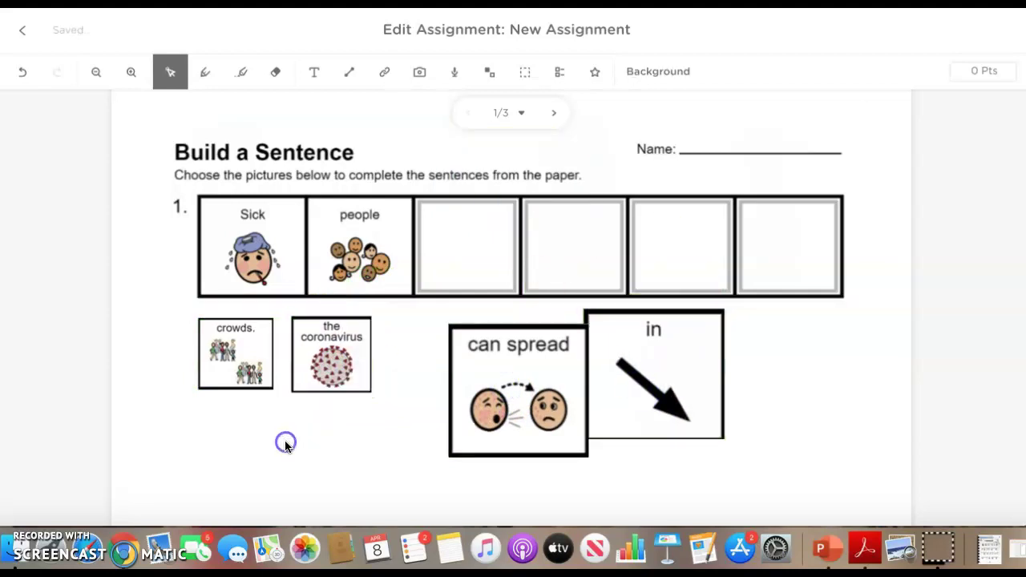
mouse_move(218, 371)
left_mouse_down()
mouse_move(360, 310)
mouse_move(450, 249)
mouse_move(293, 318)
mouse_move(234, 364)
left_mouse_up()
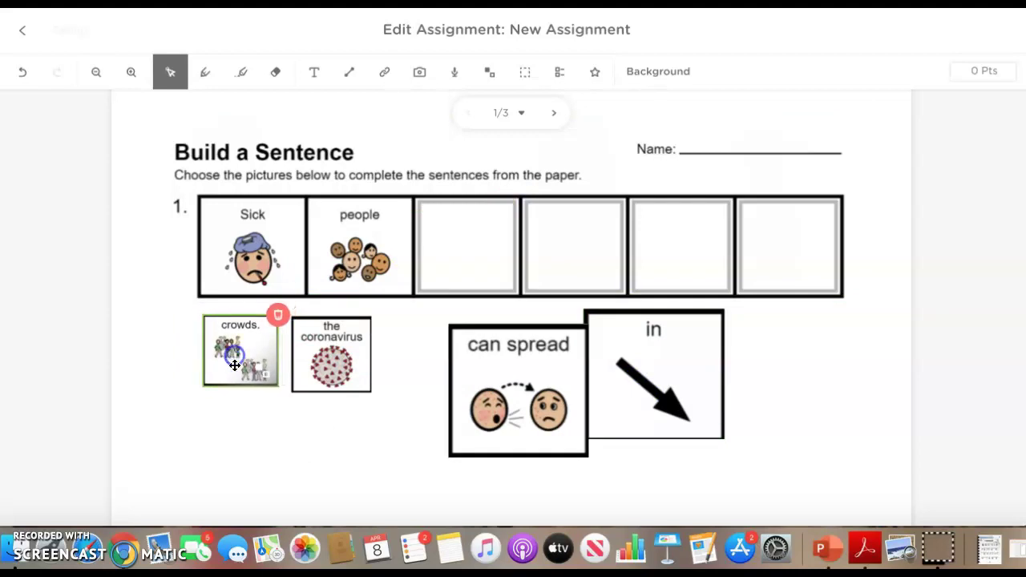
left_click(256, 453)
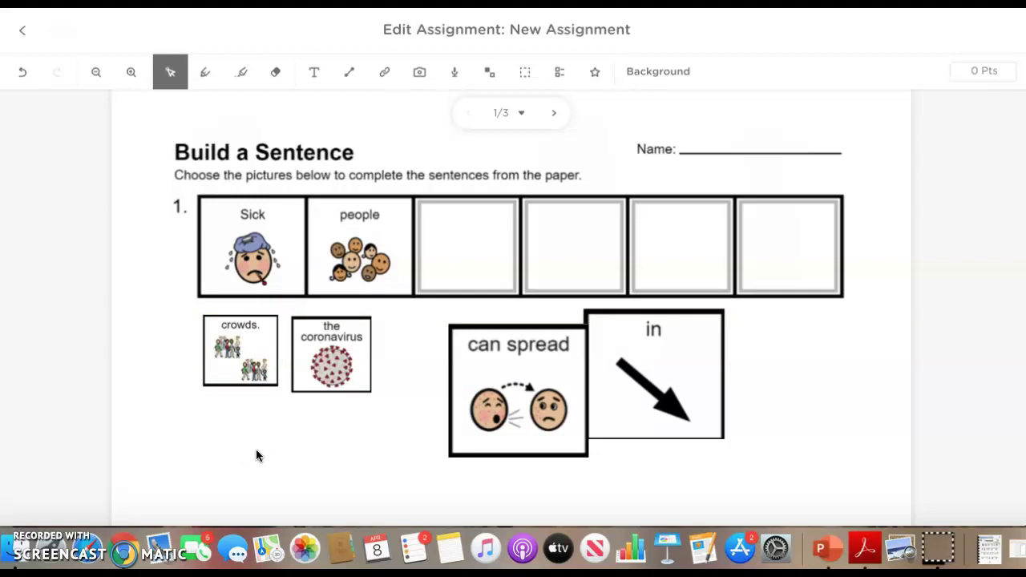
left_click(255, 253)
left_click(112, 267)
left_click(64, 53)
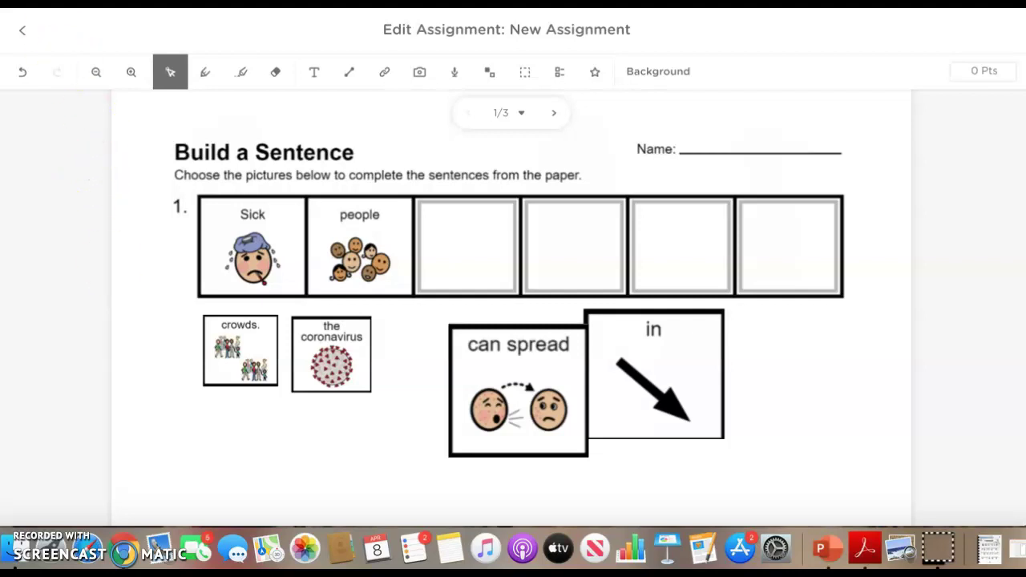